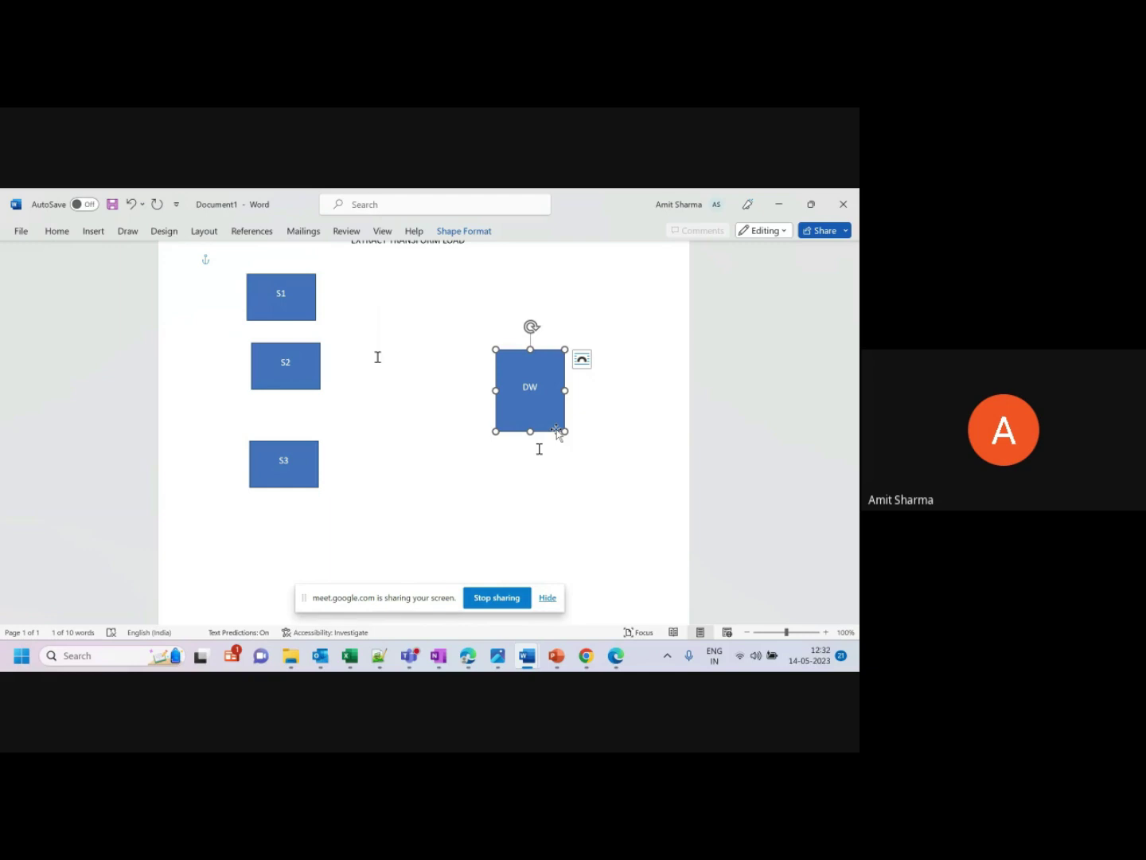
Draw a straight arrow from the S1 box to the upper part of the DW box's near side.
left_click(95, 231)
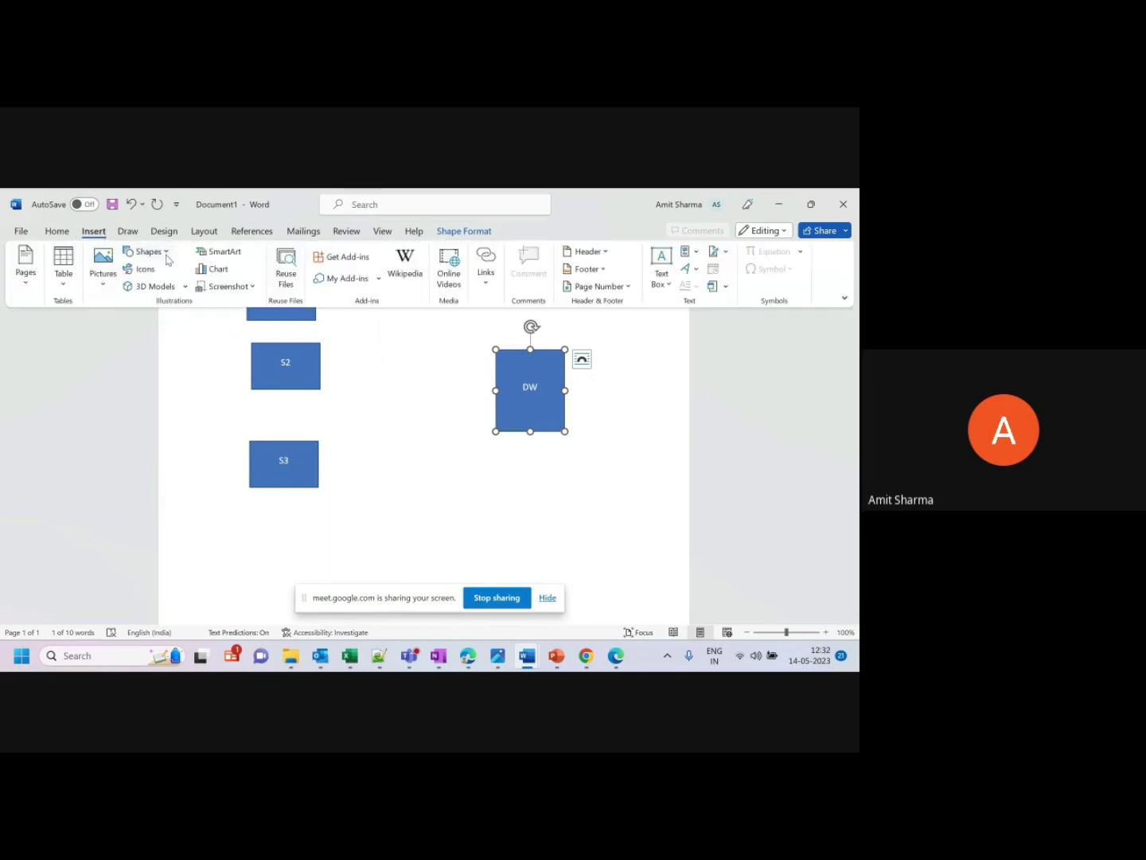
left_click(165, 254)
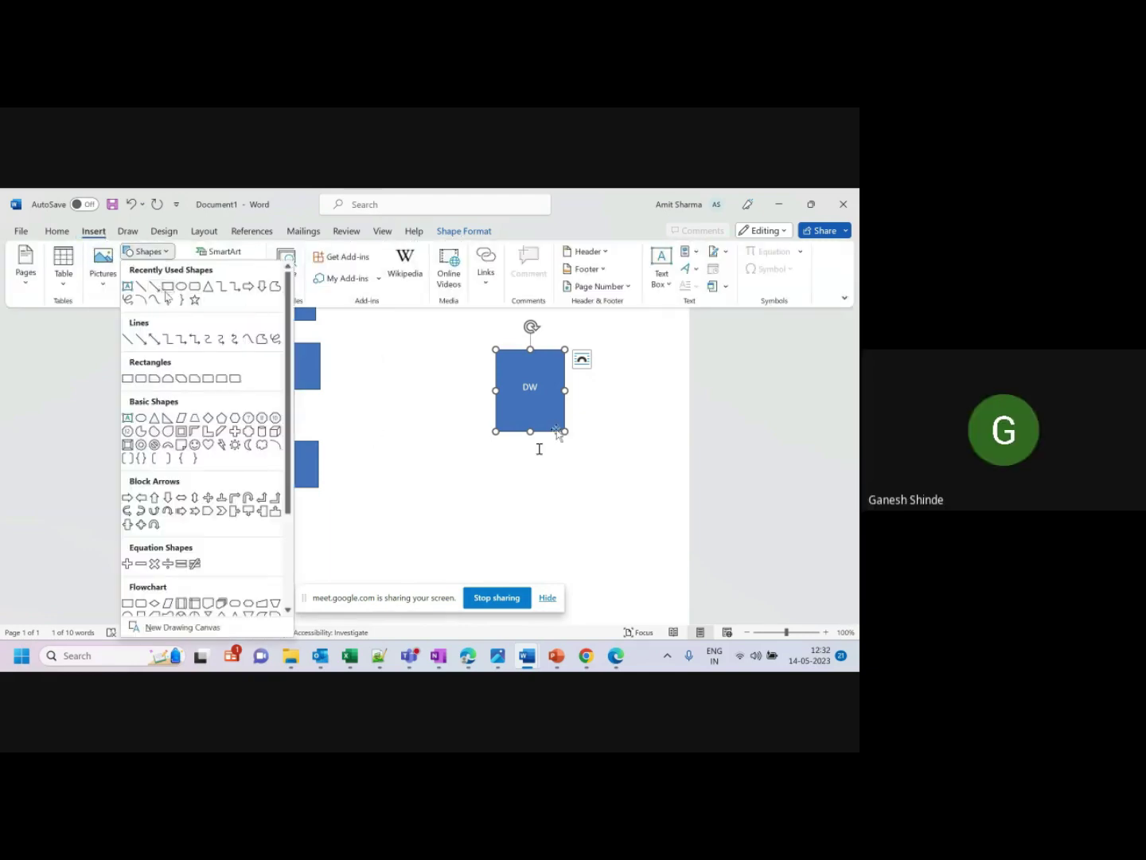
left_click(155, 286)
mouse_move(320, 295)
left_mouse_down()
mouse_move(480, 376)
mouse_move(495, 367)
left_mouse_up()
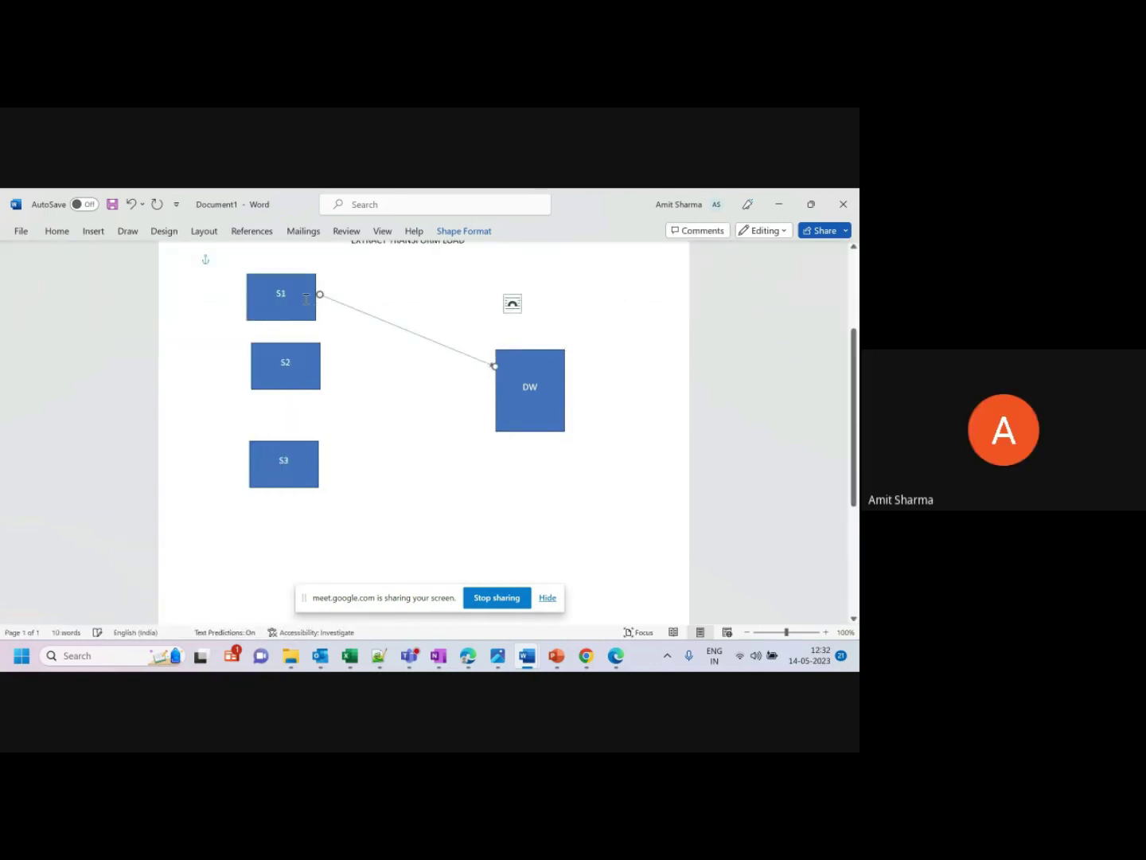
Draw a straight arrow from the S2 box to the middle of the DW box's near side.
left_click(101, 232)
left_click(148, 251)
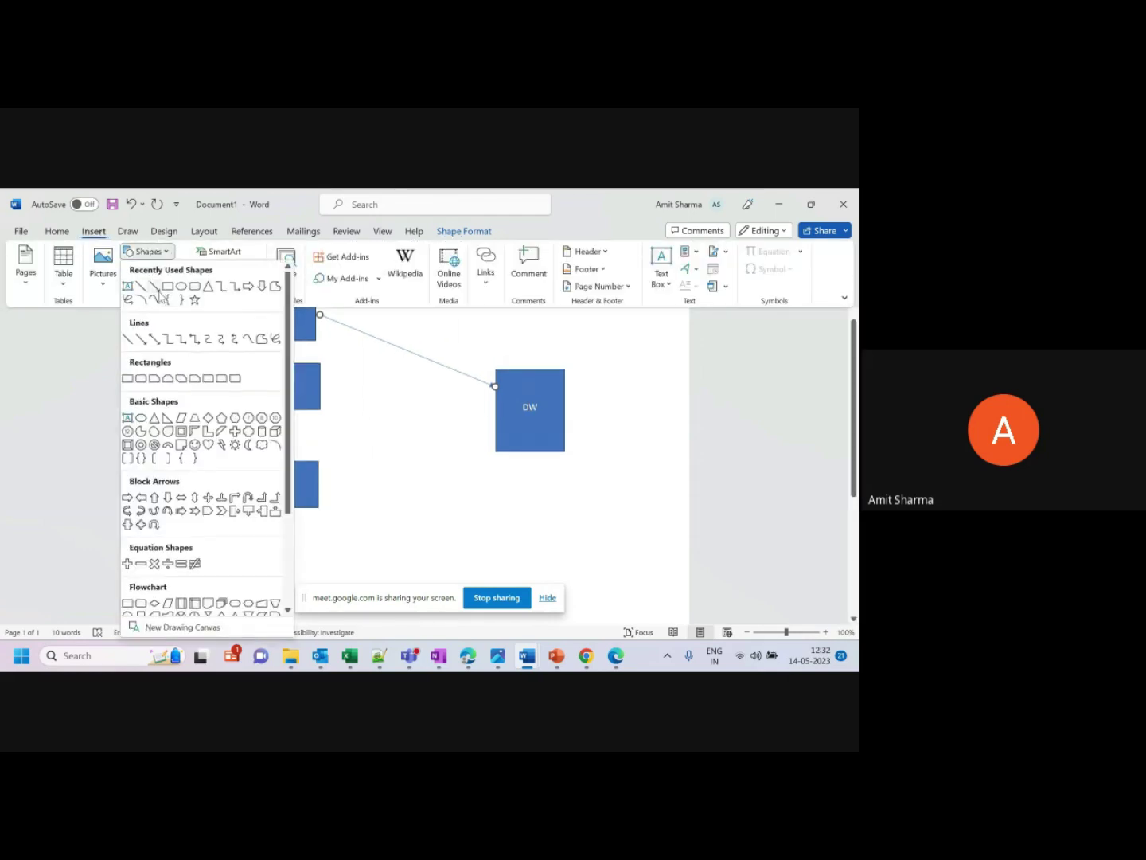
left_click(144, 330)
left_click_drag(329, 381, 493, 410)
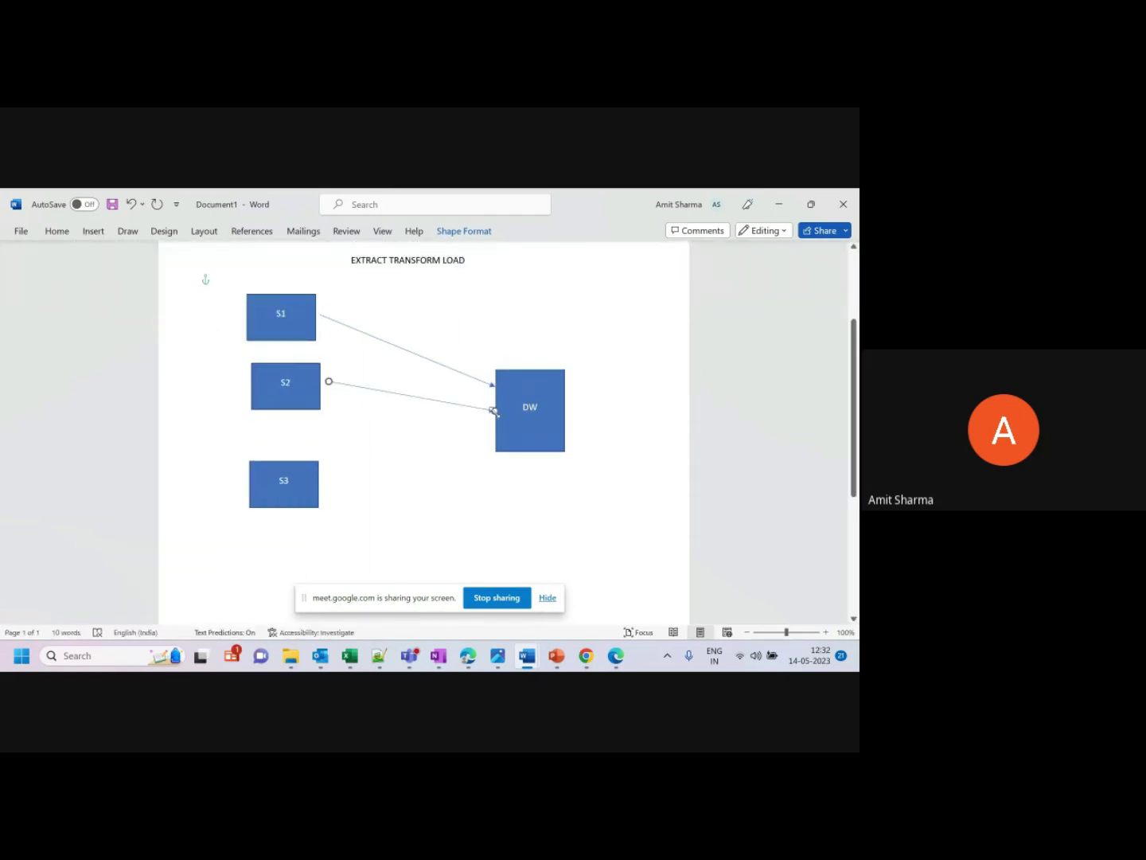
Draw a straight arrow from the S3 box to the lower part of the DW box's near side.
left_click(94, 232)
left_click(147, 251)
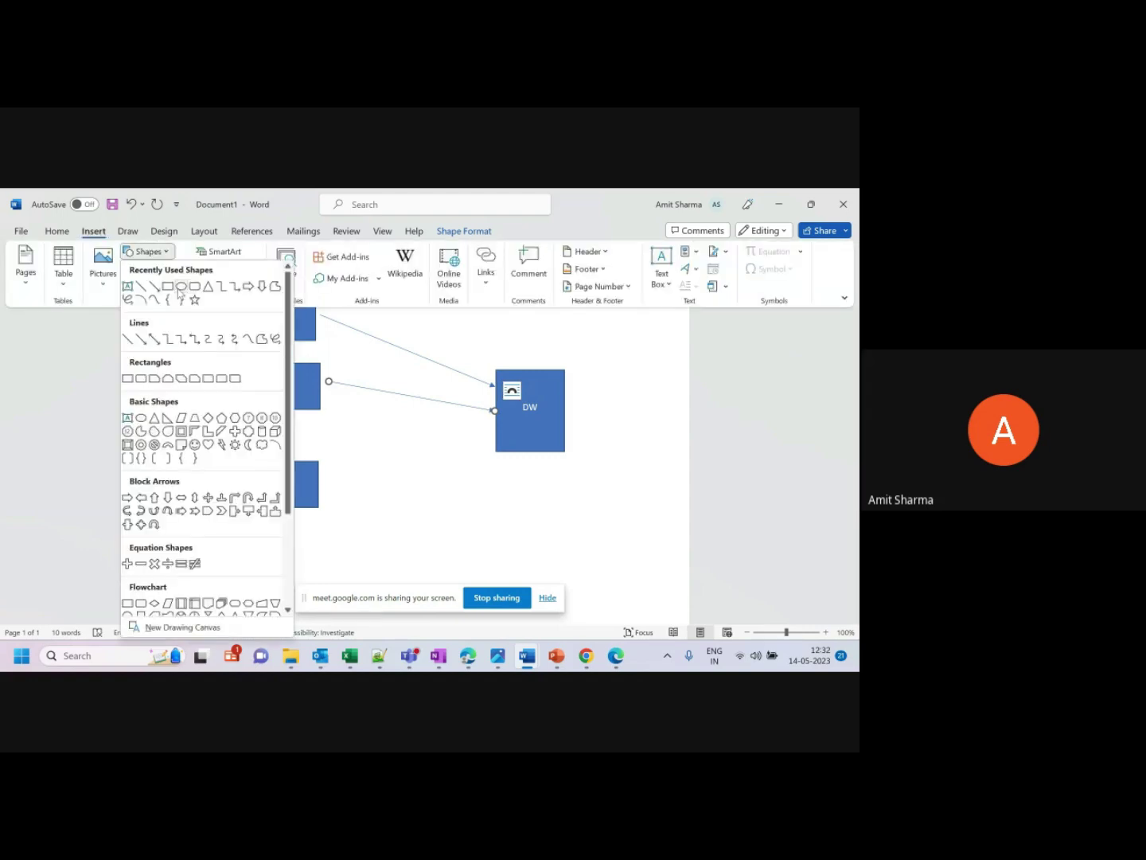
left_click(154, 286)
left_click_drag(326, 477, 498, 425)
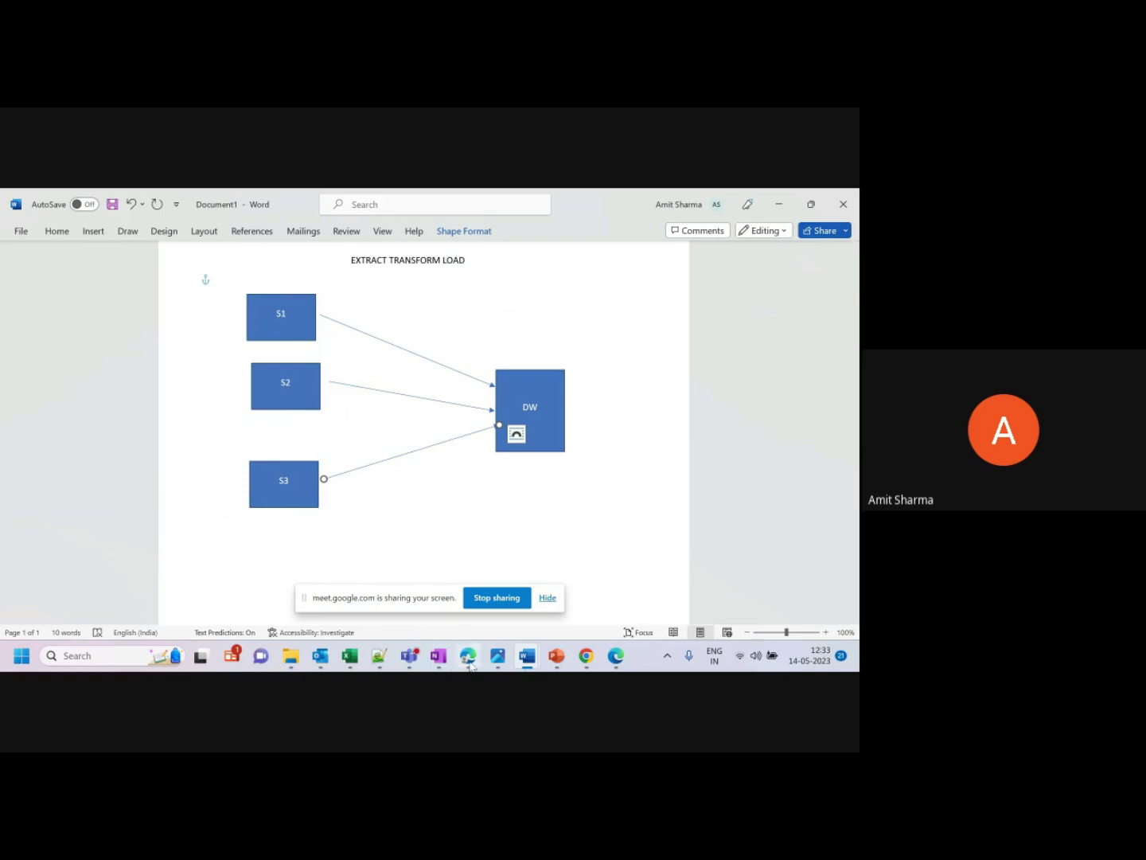
Switch to the Excel workbook MIS_LOG_SG_413_DET_THG and enter s1 in G5 and name in H5 of Sheet1.
left_click(379, 656)
left_click(353, 656)
left_click(462, 618)
left_click(296, 406)
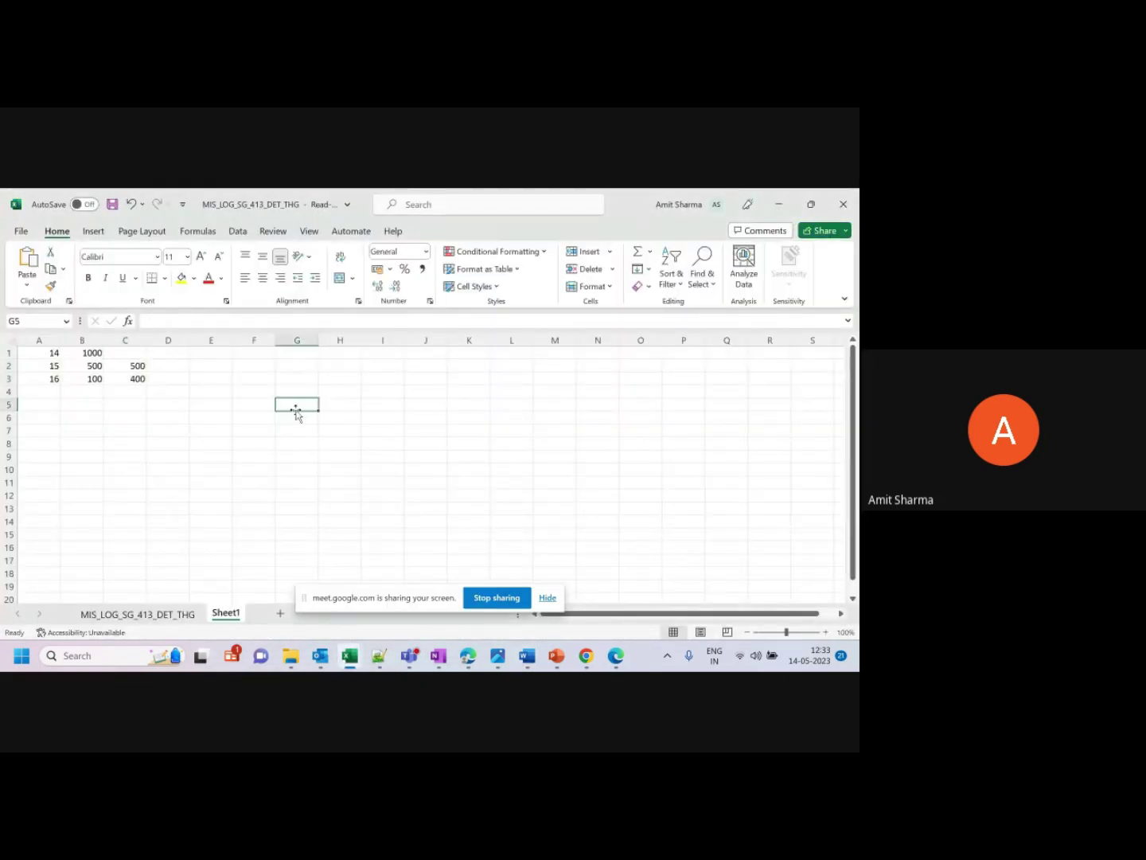
type("s1")
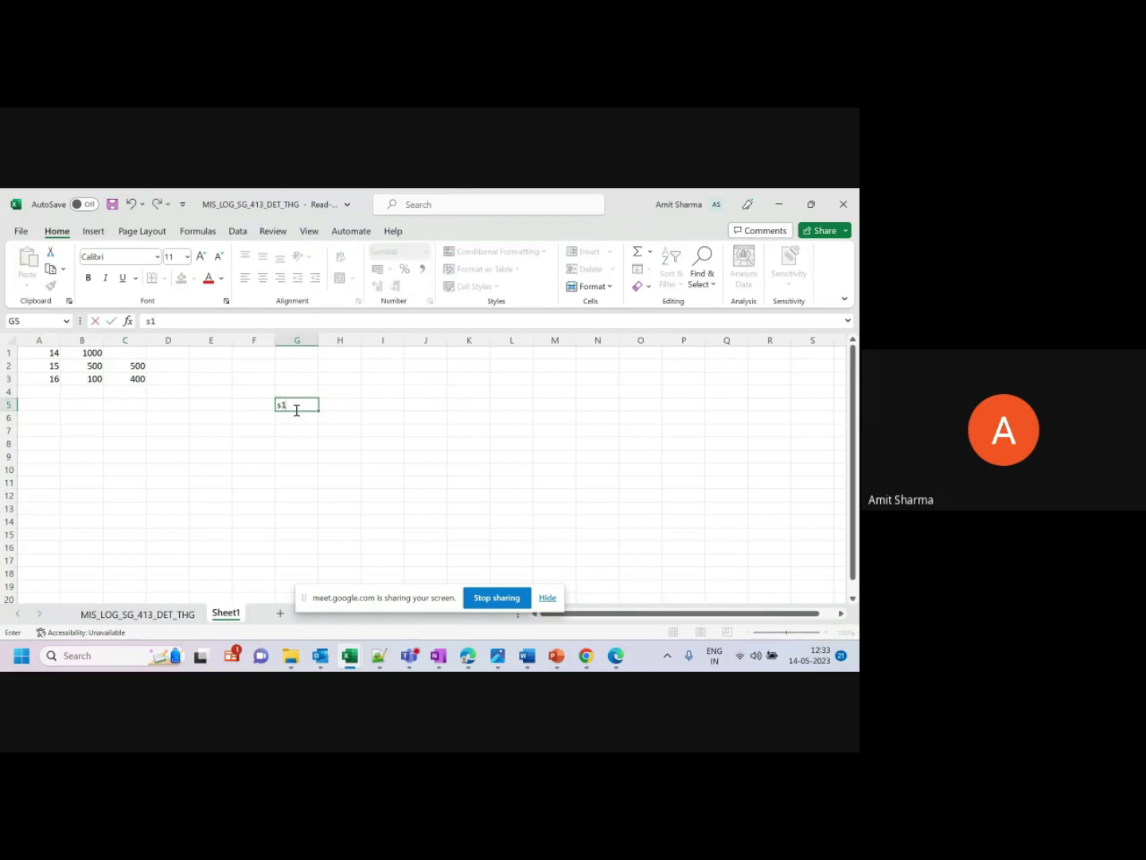
left_click(351, 401)
type("name")
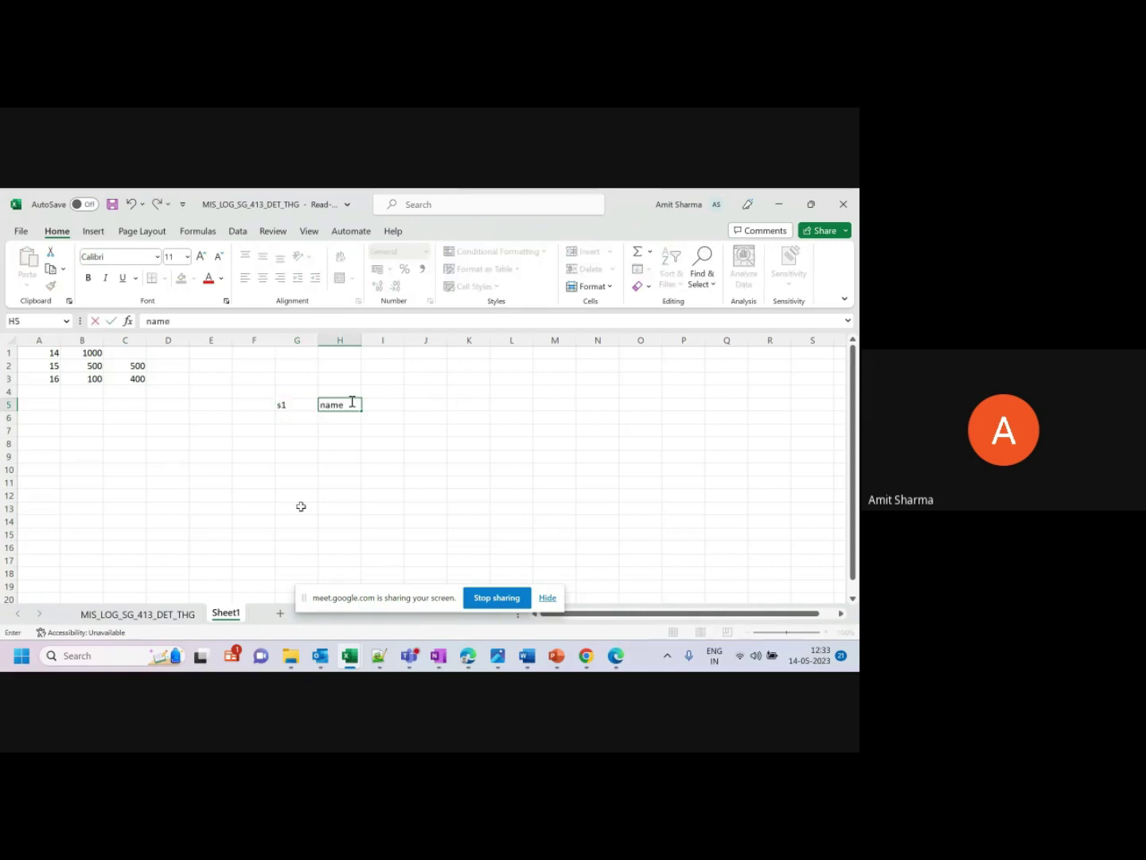
Enter the second source in row 7: s2 in G7, firstname in H7 and lastname in I7.
left_click(284, 428)
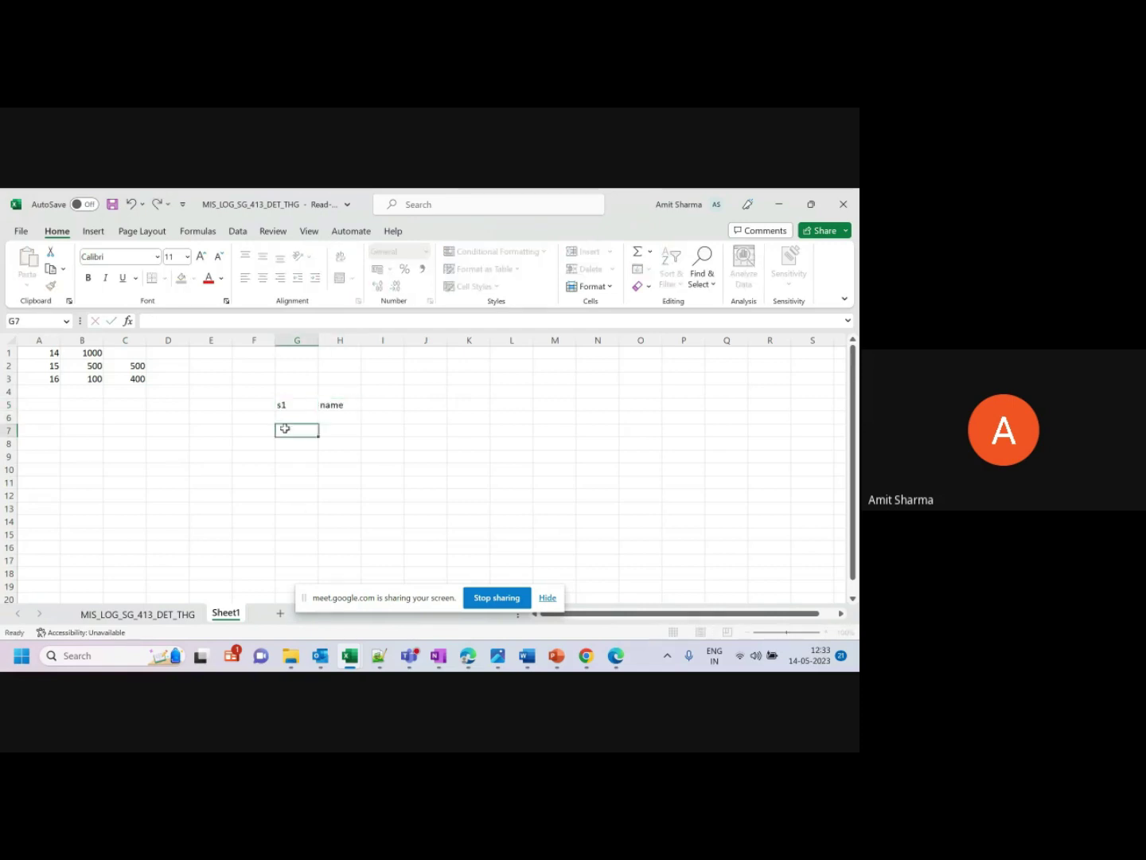
type("s2")
left_click(347, 427)
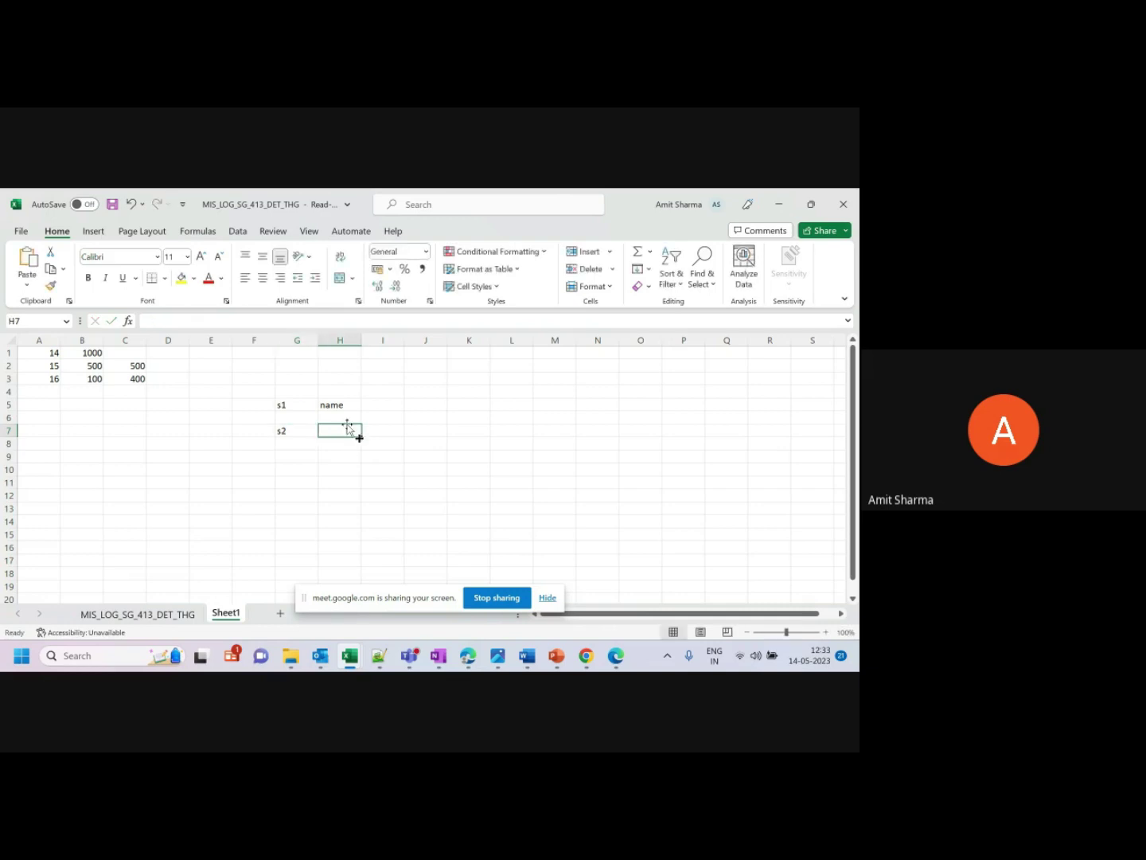
type("fi")
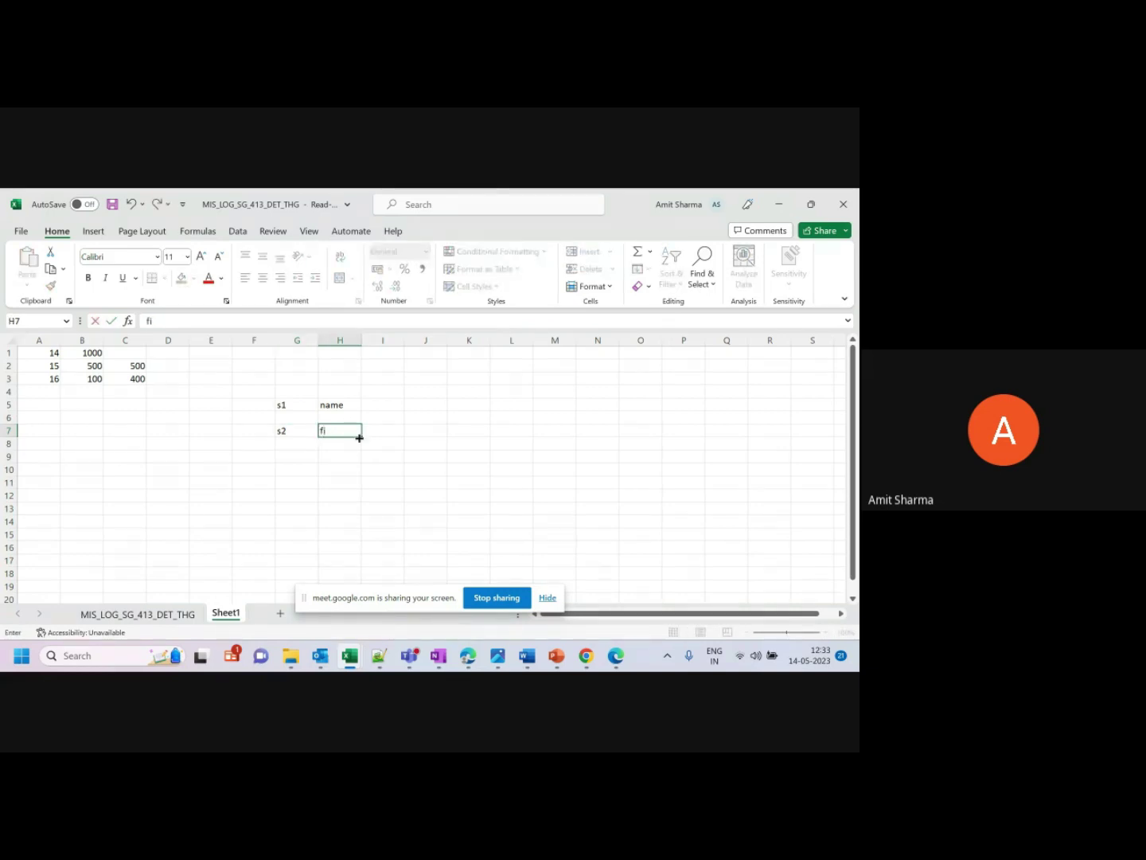
type("rstname")
left_click(393, 428)
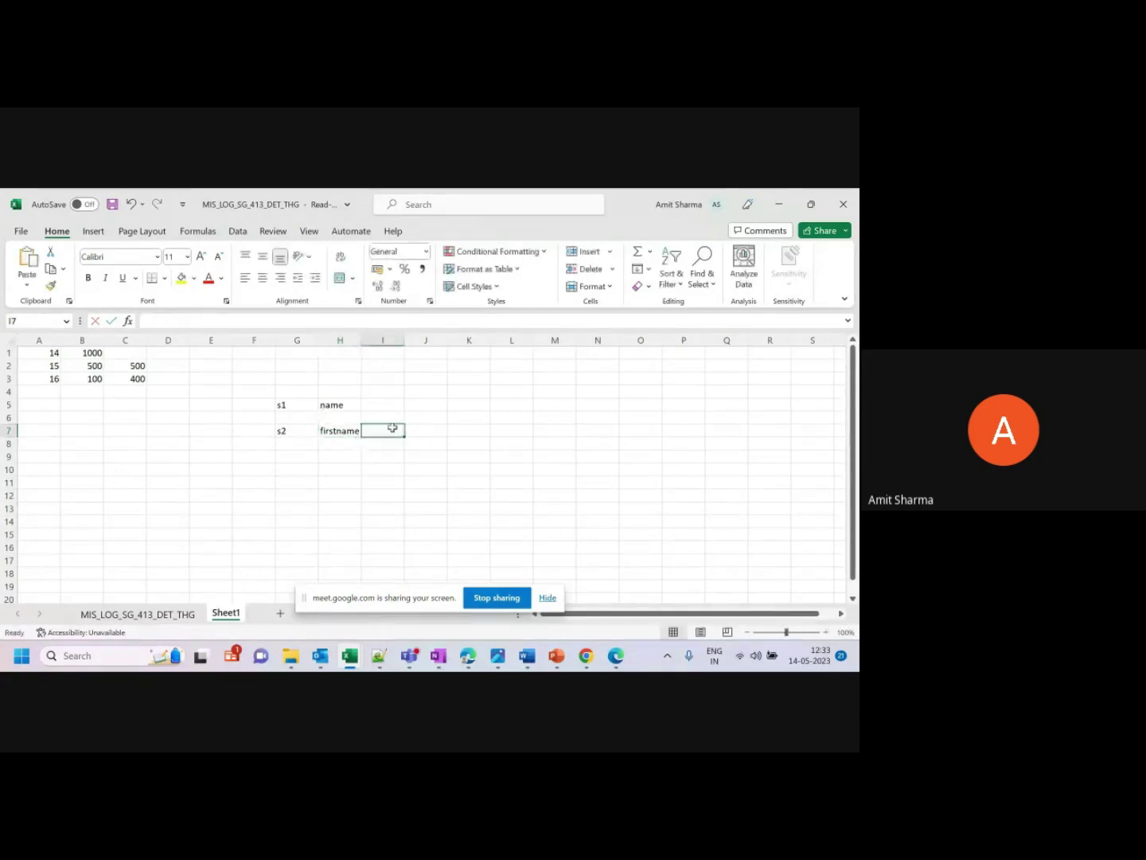
type("lastname")
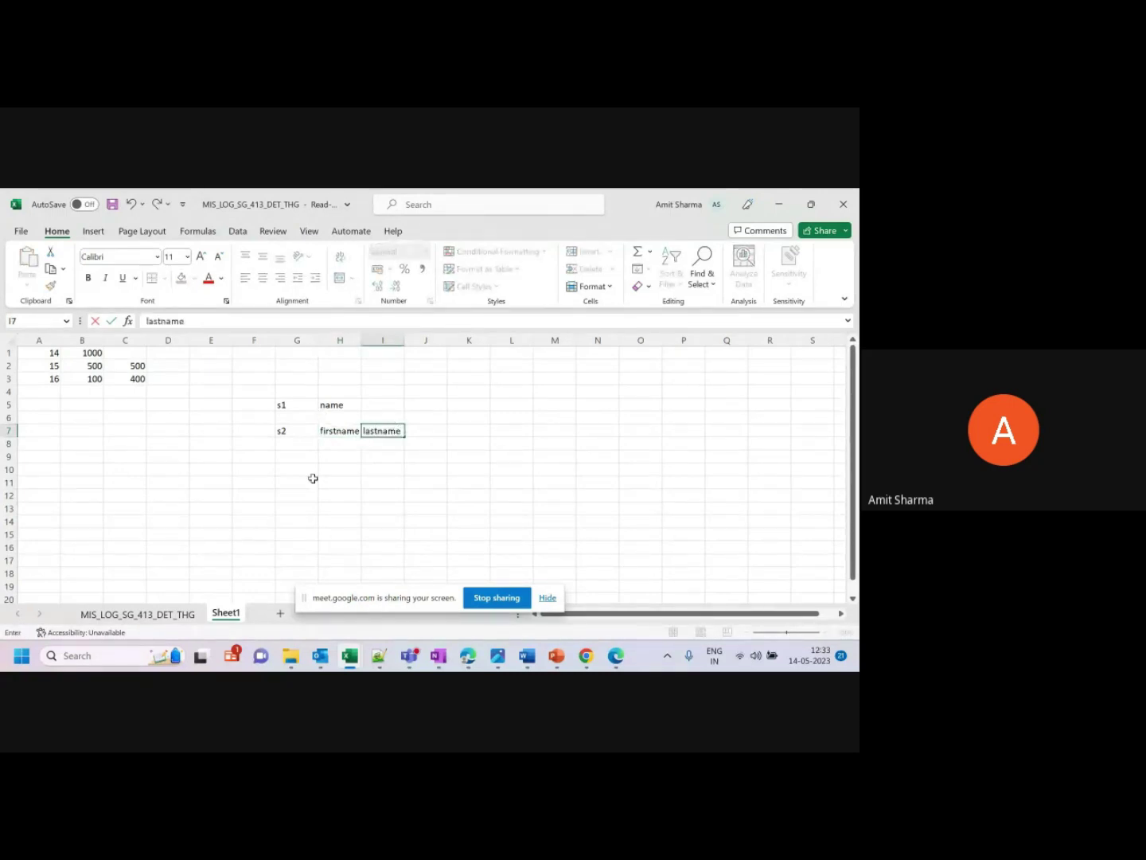
Enter the third source in row 9: s3 in G9, lastname in H9 and name in I9.
left_click(310, 455)
type("s")
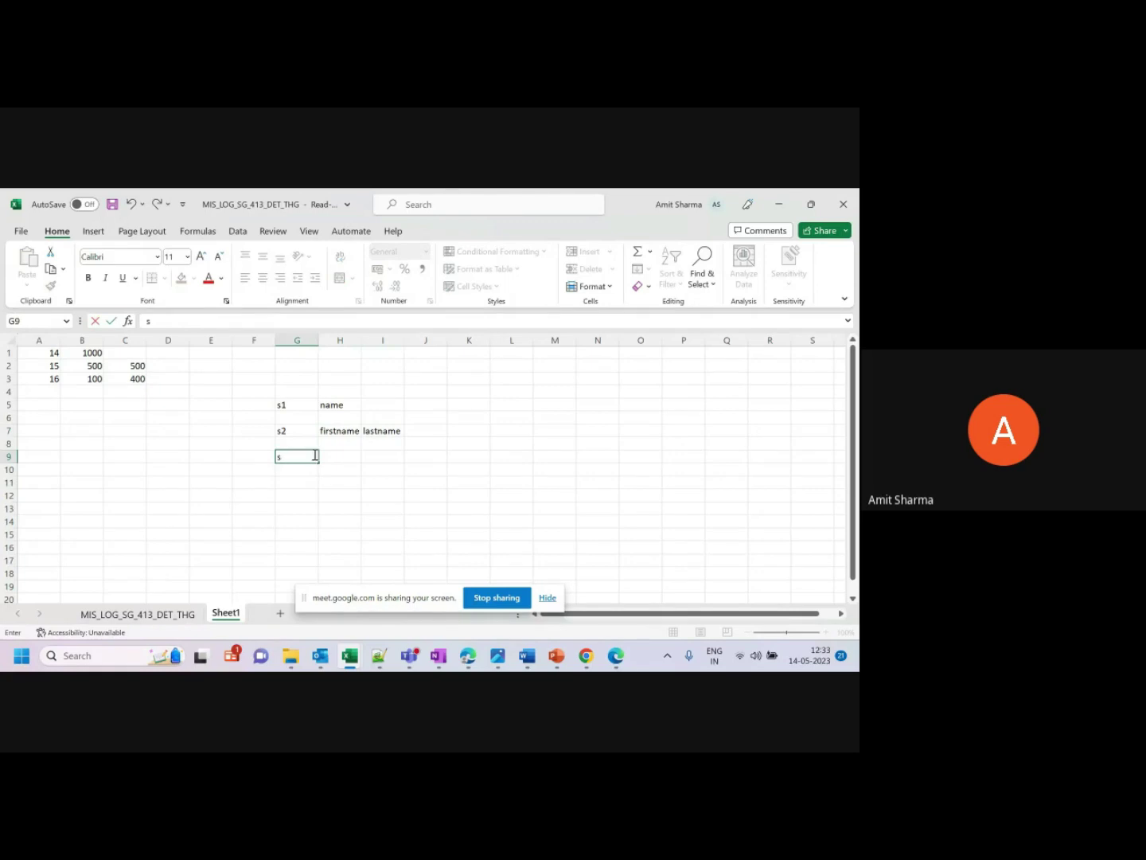
type("3")
left_click(348, 456)
type("lastnam")
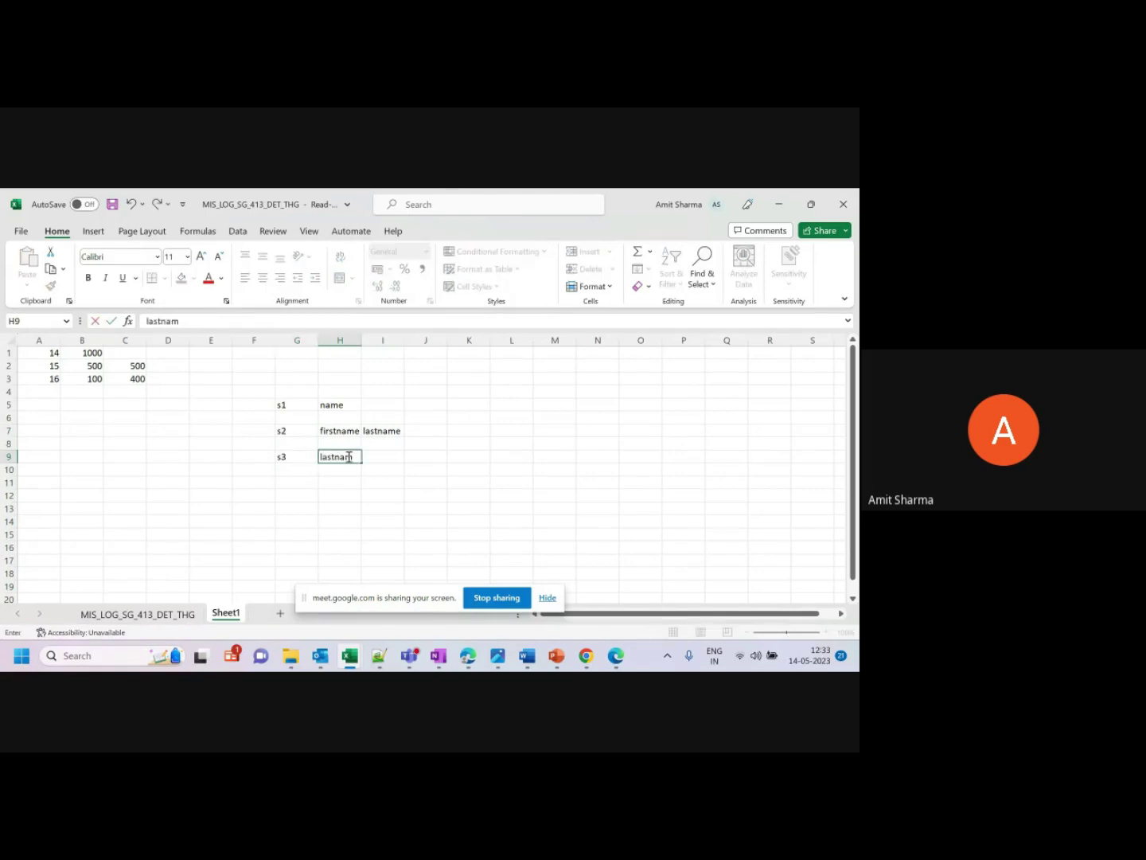
type("e")
left_click(393, 454)
type("fir")
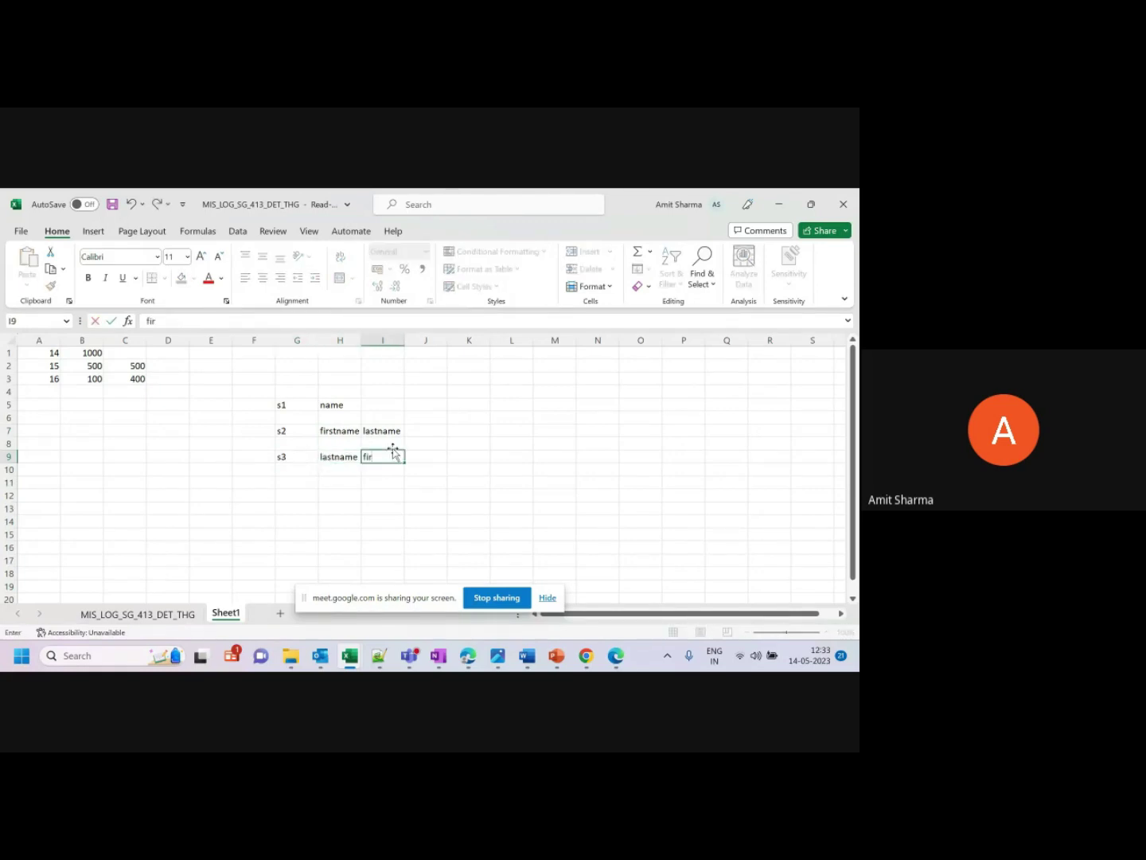
type("st")
key("BackSpace")
key("BackSpace")
key("BackSpace")
key("BackSpace")
key("BackSpace")
type("name")
left_click(373, 497)
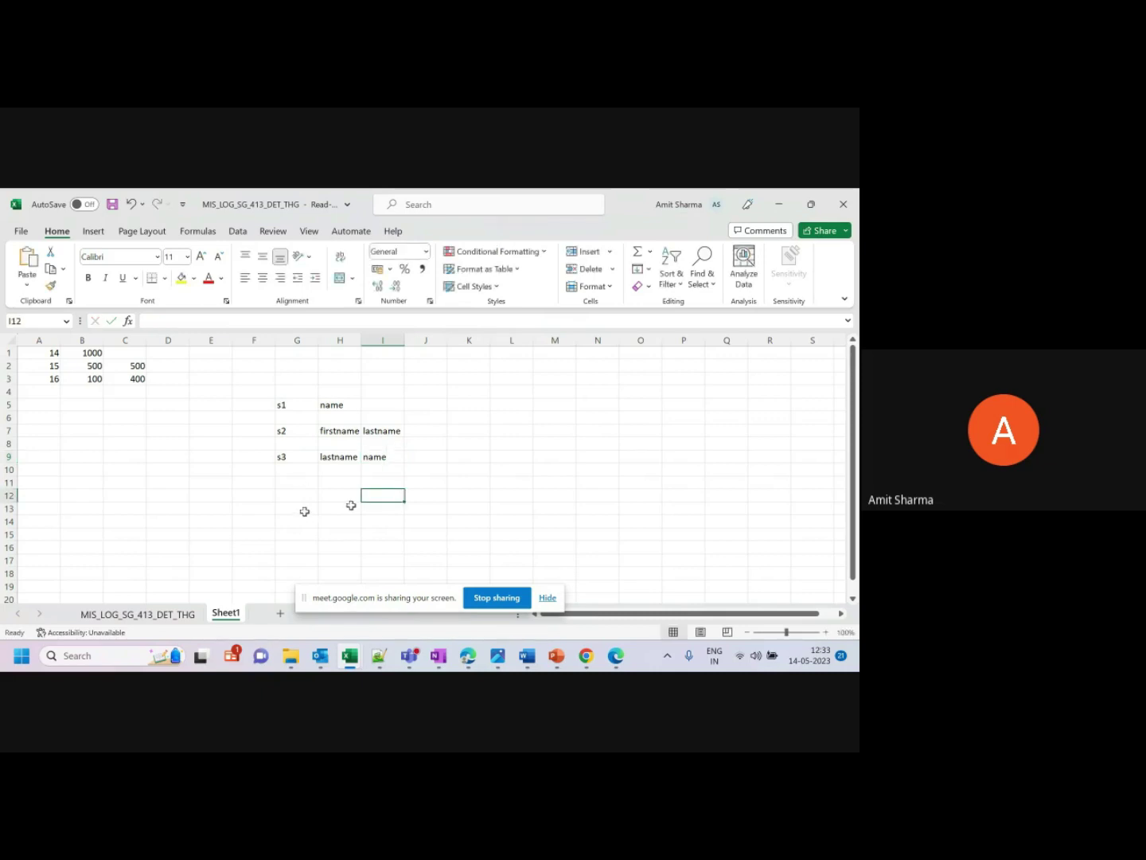
Enter DW in N3 and FULLNAME in N5, and widen column N well beyond its text.
left_click(598, 386)
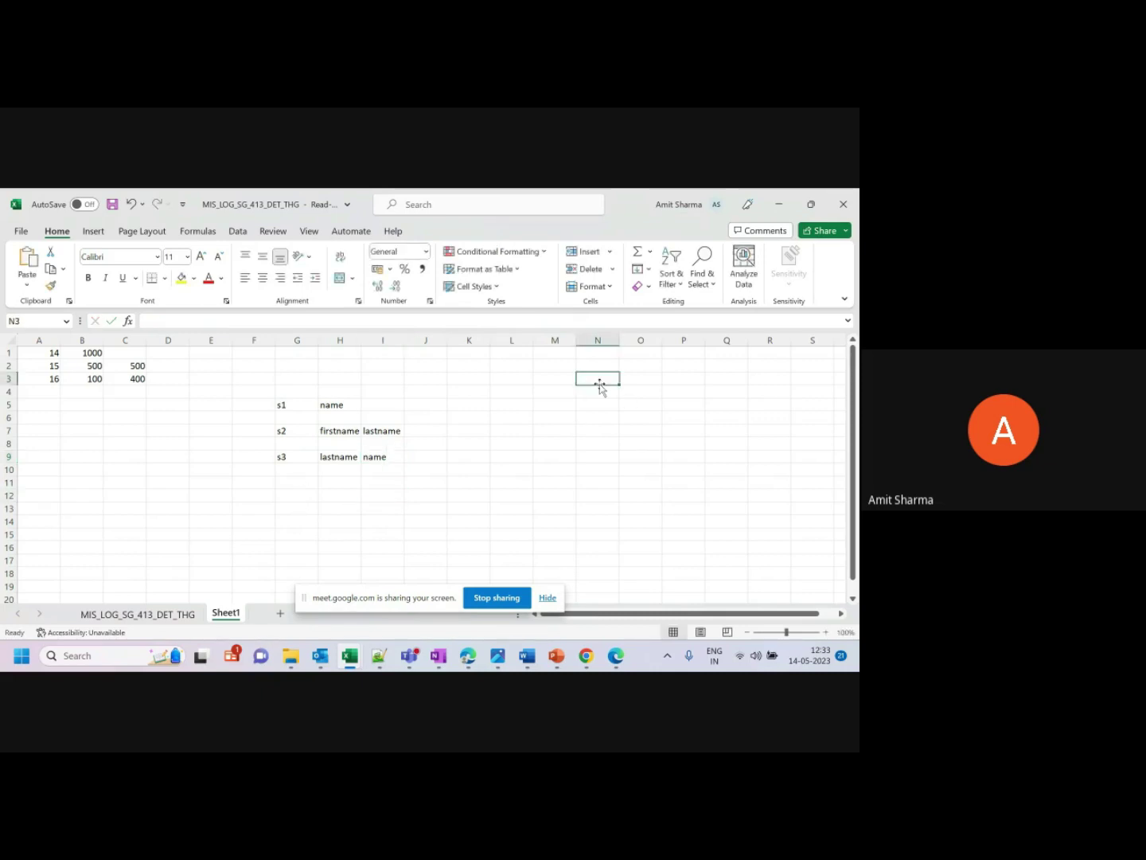
type("DW")
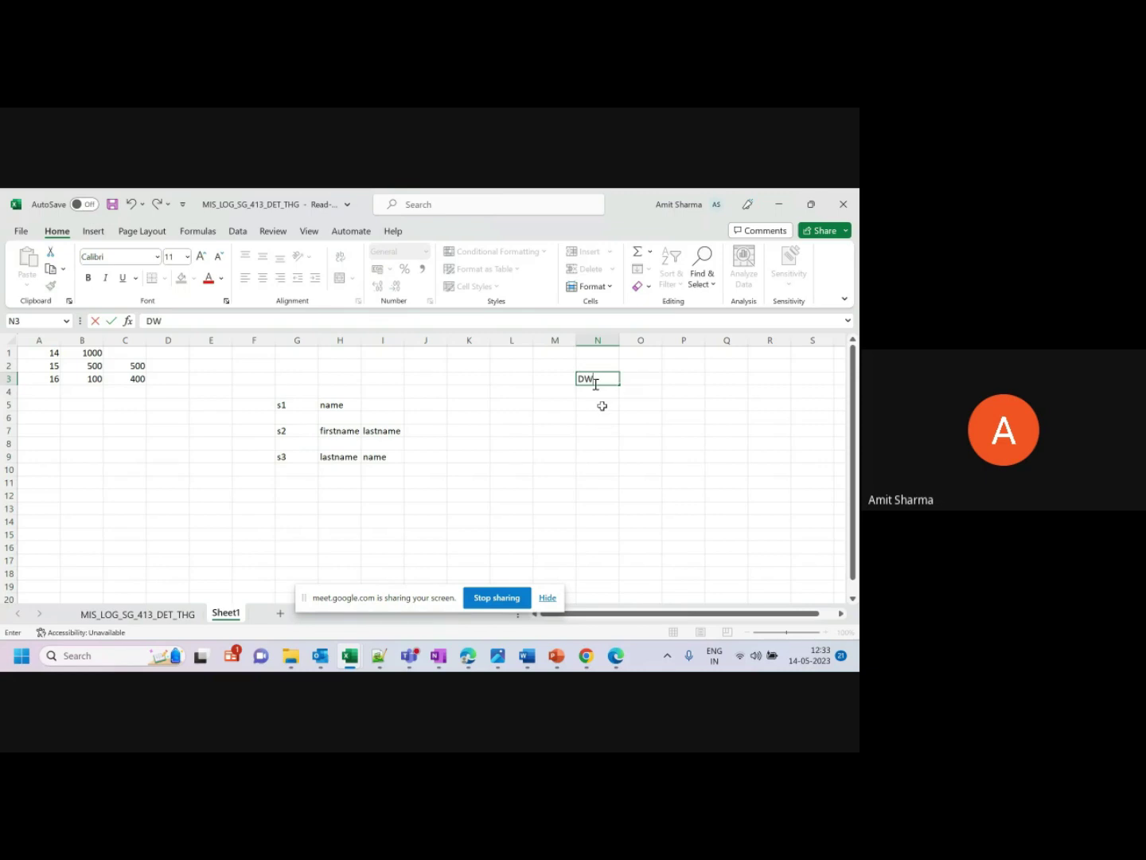
left_click(602, 405)
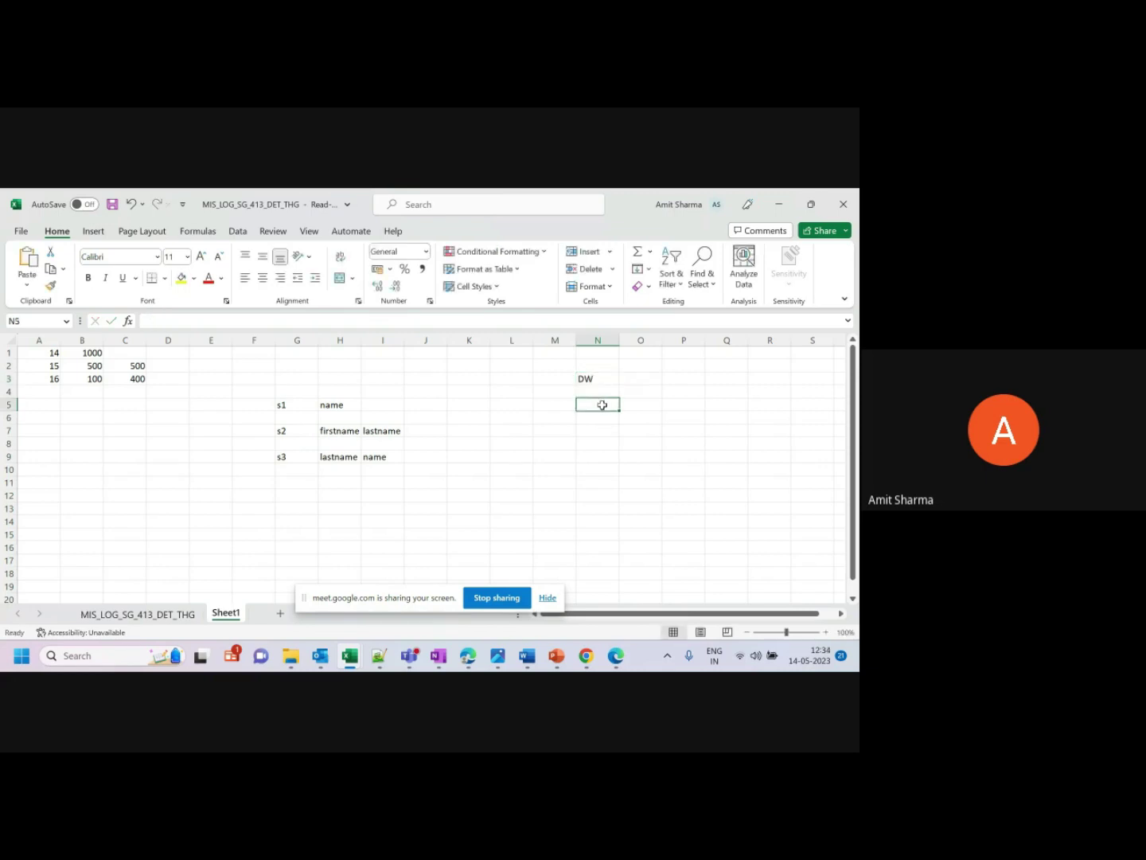
type("FULLNAME")
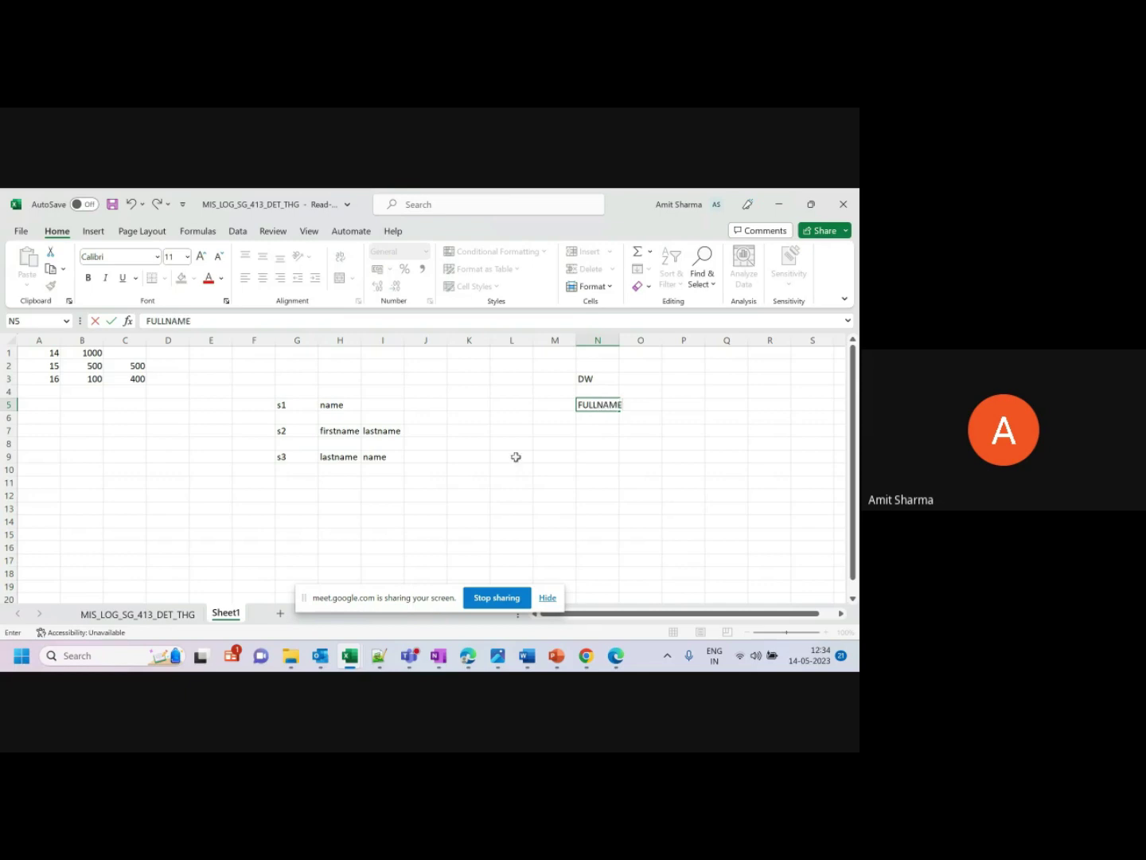
left_click(515, 456)
left_click_drag(621, 343, 692, 343)
Fill the name cell H5 and the FULLNAME cell N5 with green.
left_click(338, 407)
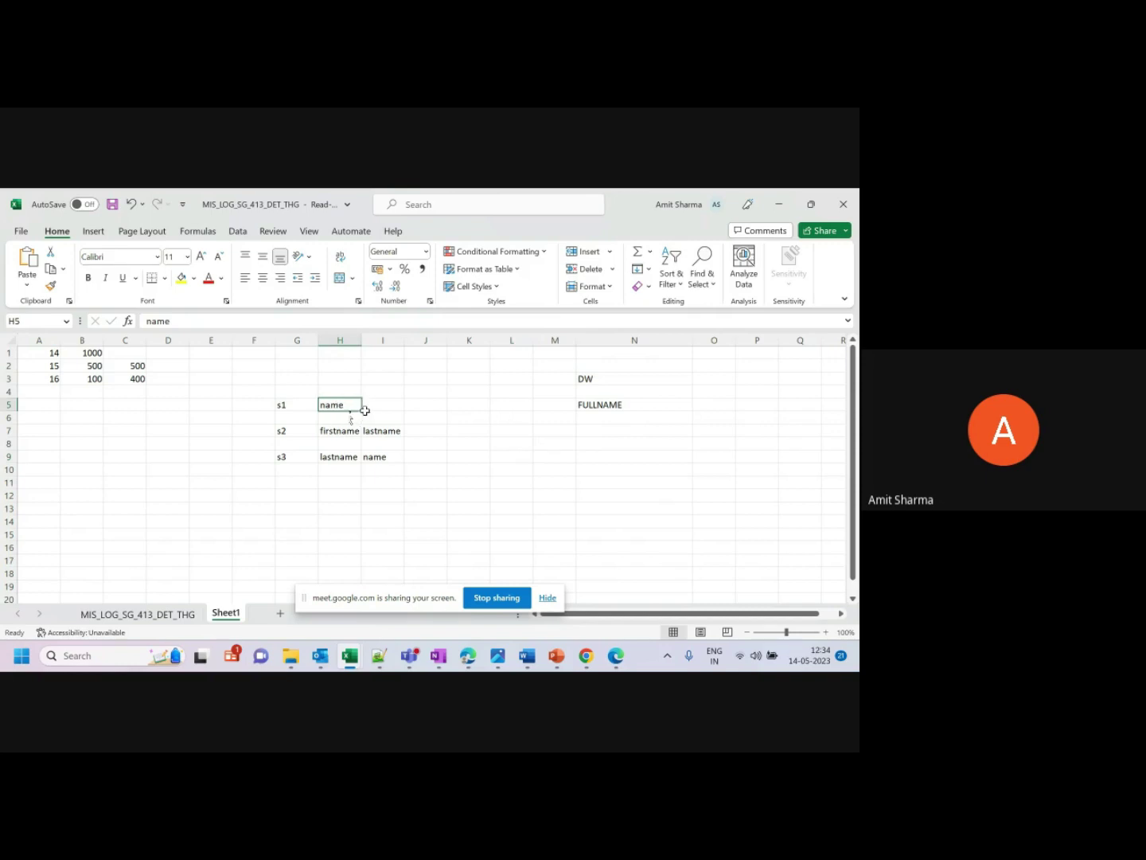
left_click(193, 278)
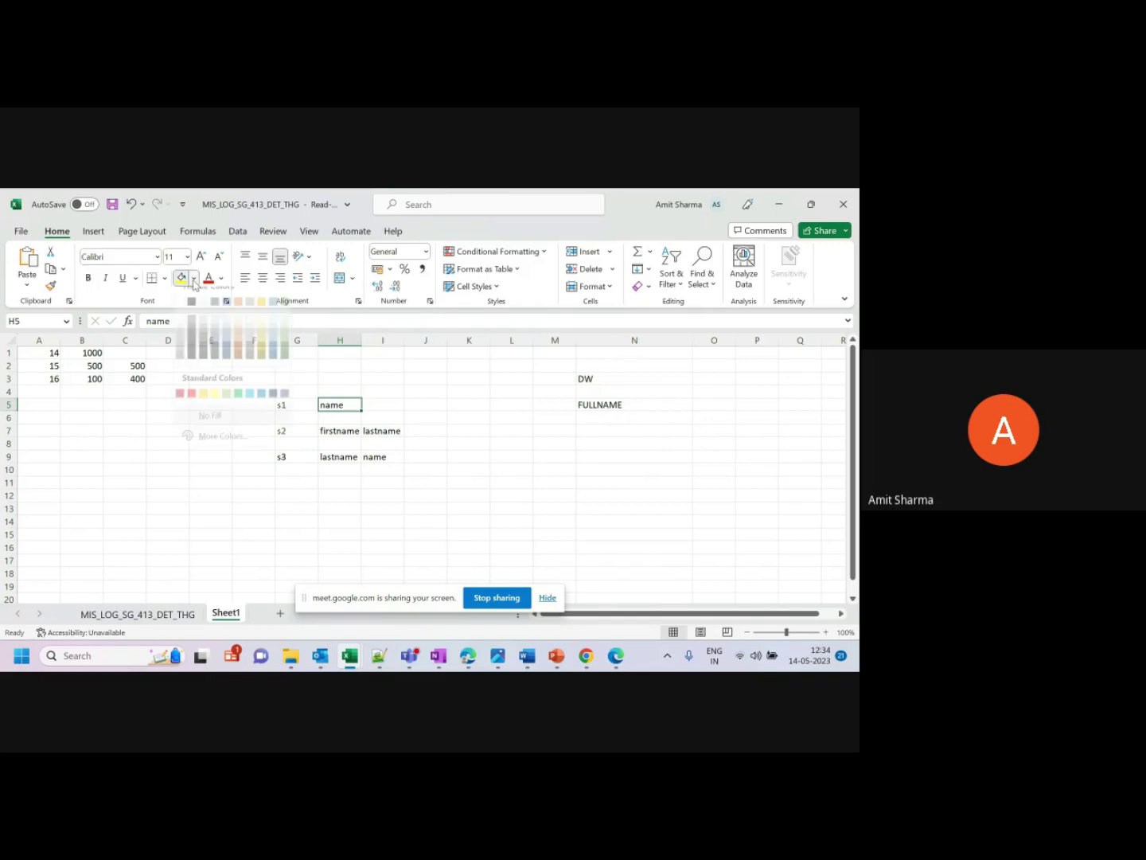
left_click(285, 313)
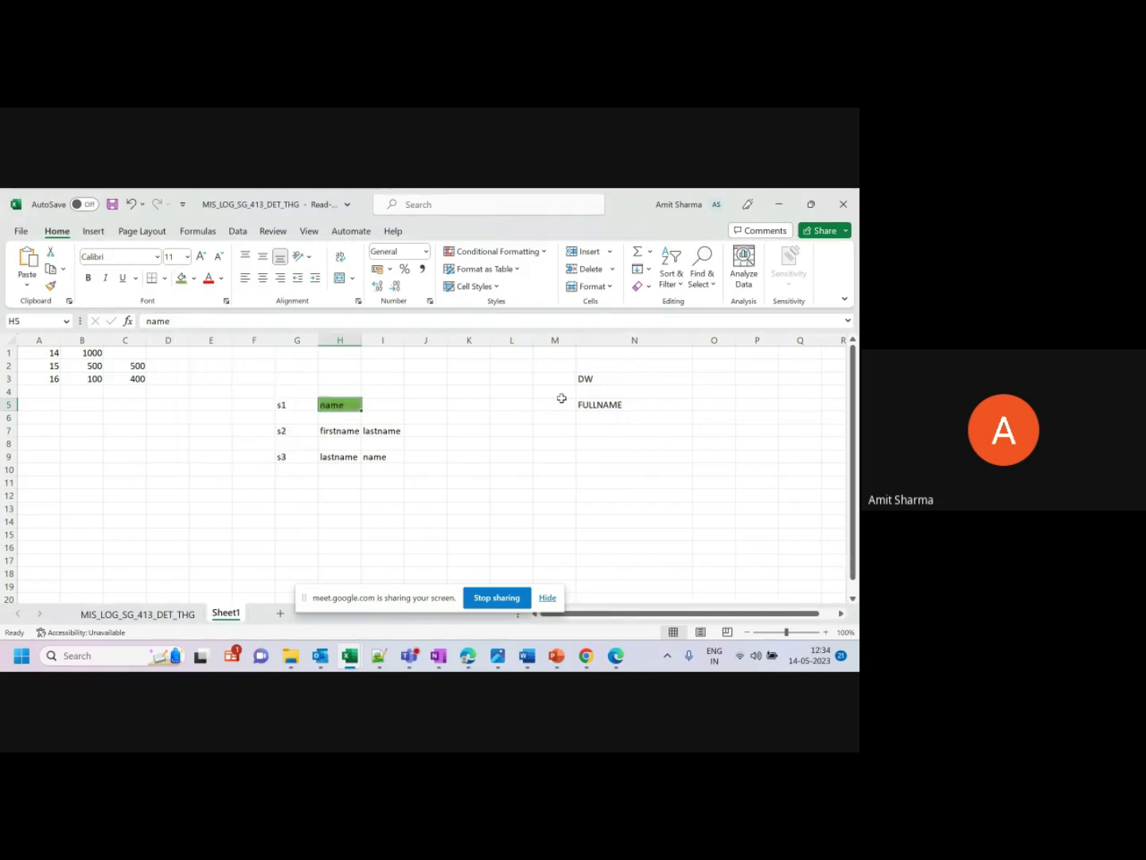
left_click(599, 405)
left_click(182, 277)
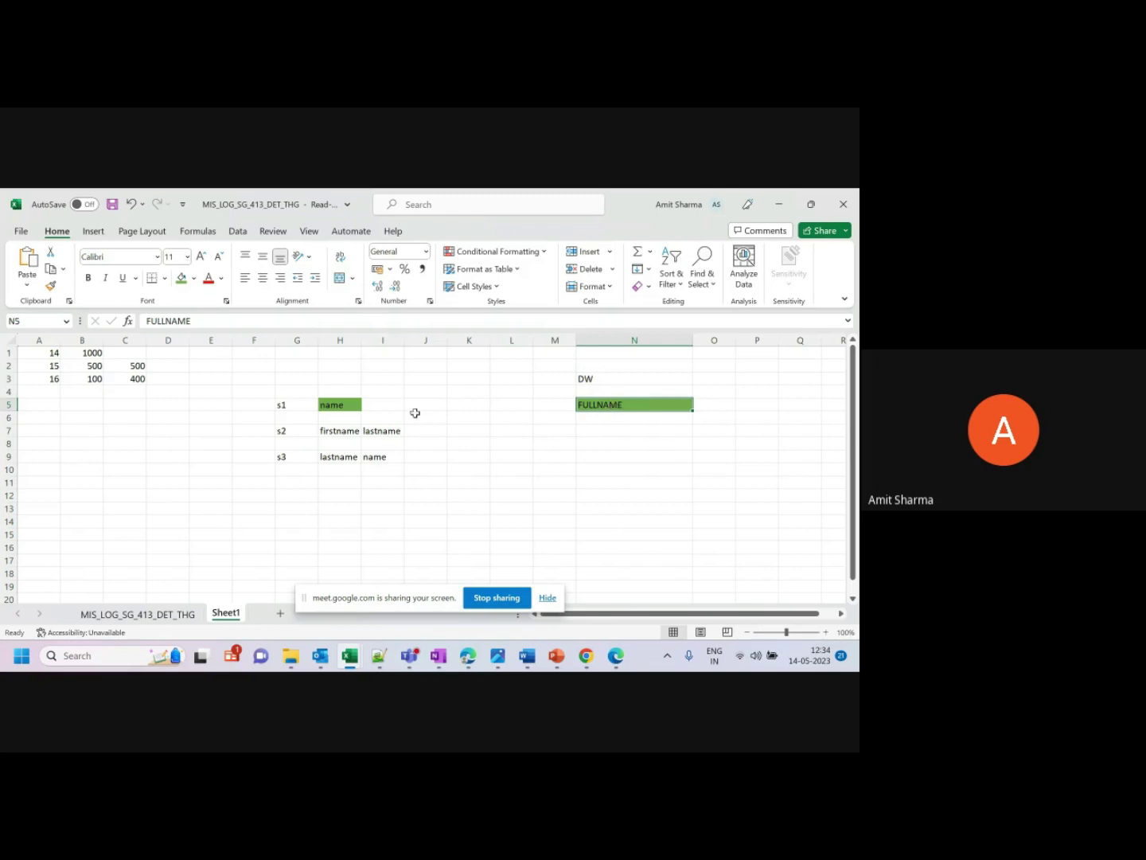
Enter a sample person's full name in I5, beside the s1 name field.
left_click(381, 405)
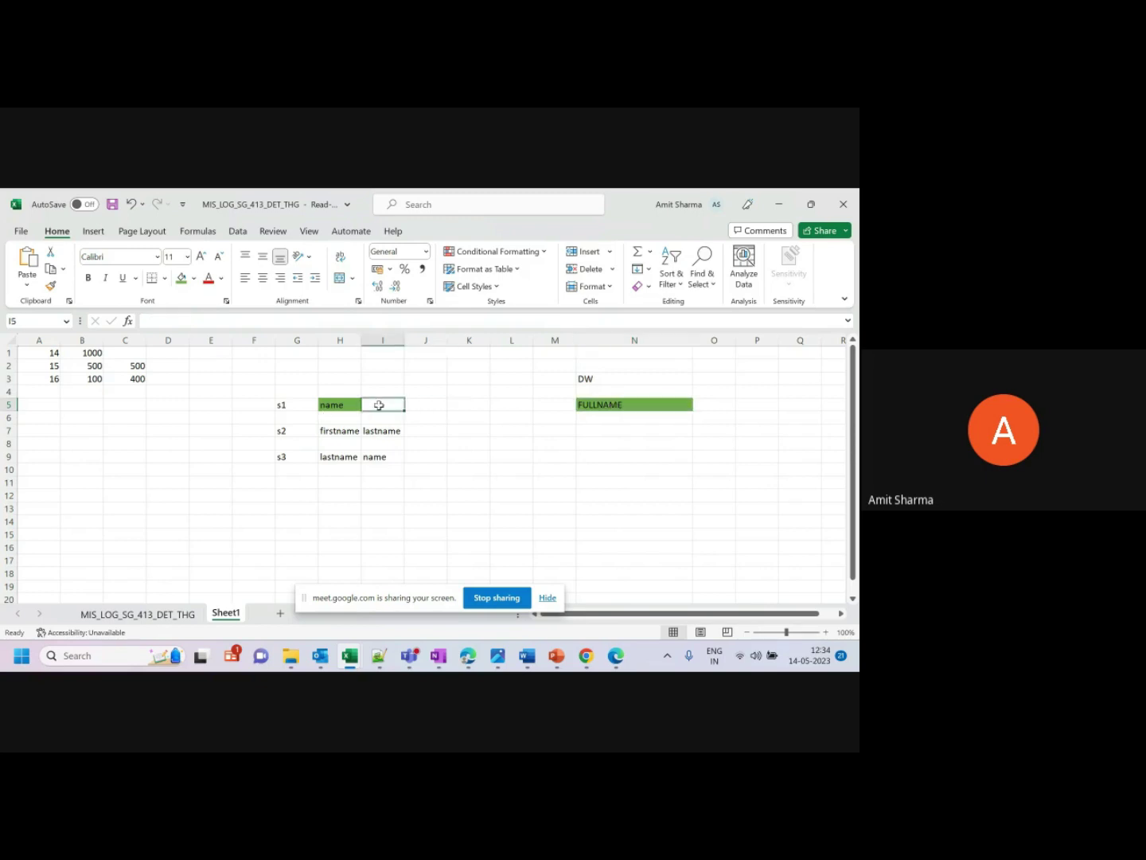
type("AMIT")
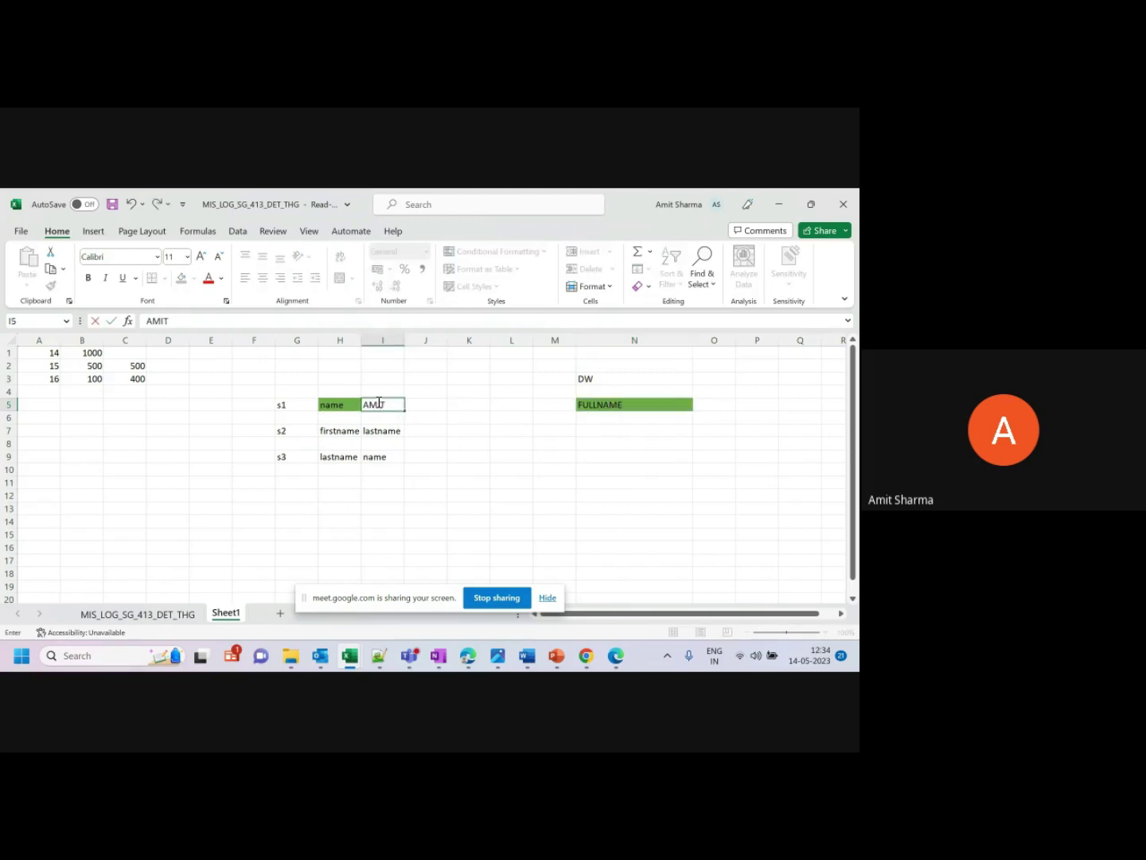
type(" SHARMA")
left_click(418, 446)
Copy the full name from I5 to O5 beside FULLNAME and autofit column O.
left_click(382, 405)
key("ctrl+c")
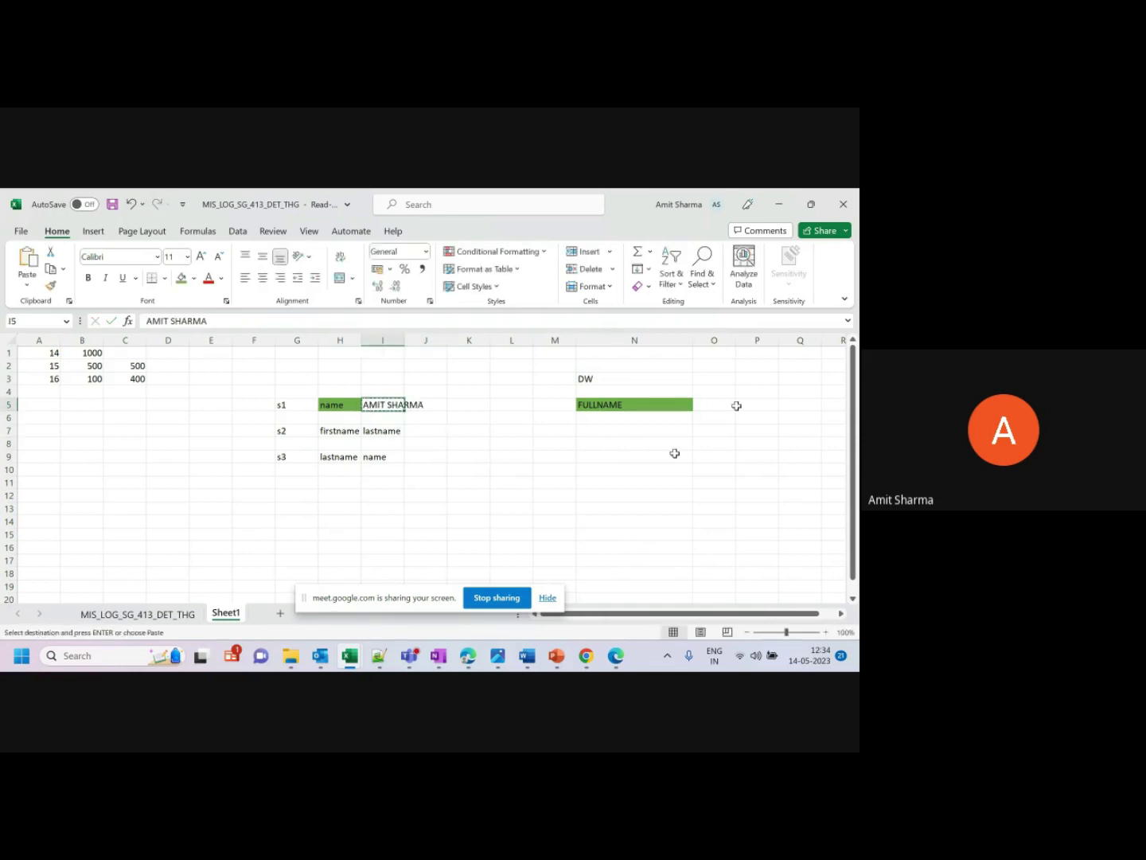
left_click(731, 405)
key("ctrl+v")
key("Escape")
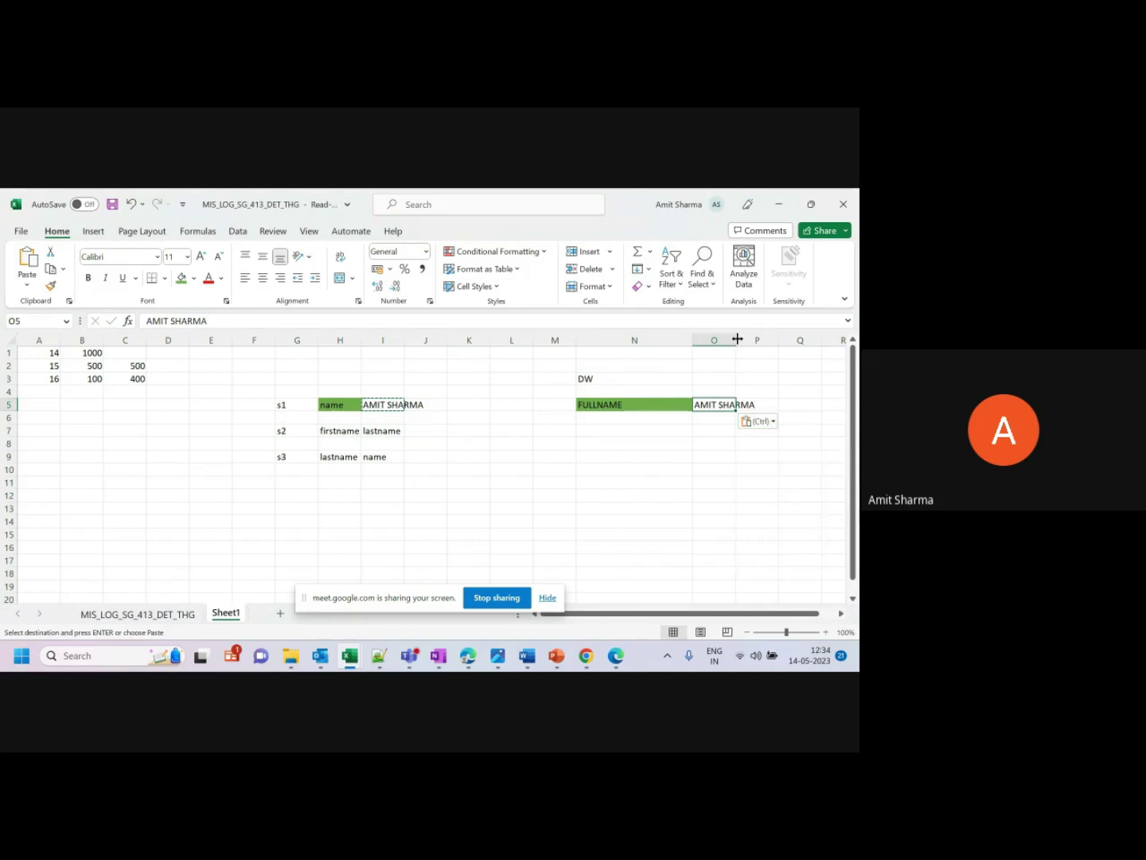
double_click(737, 340)
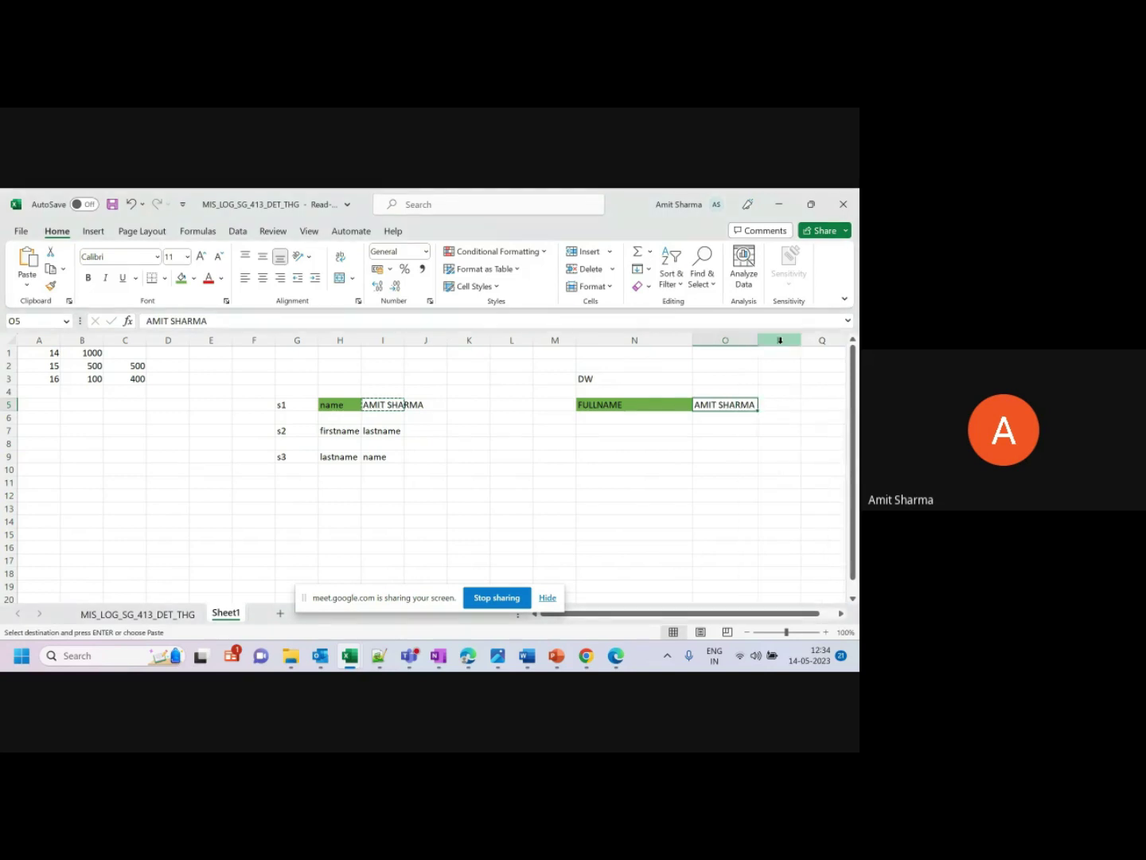
left_click(345, 431)
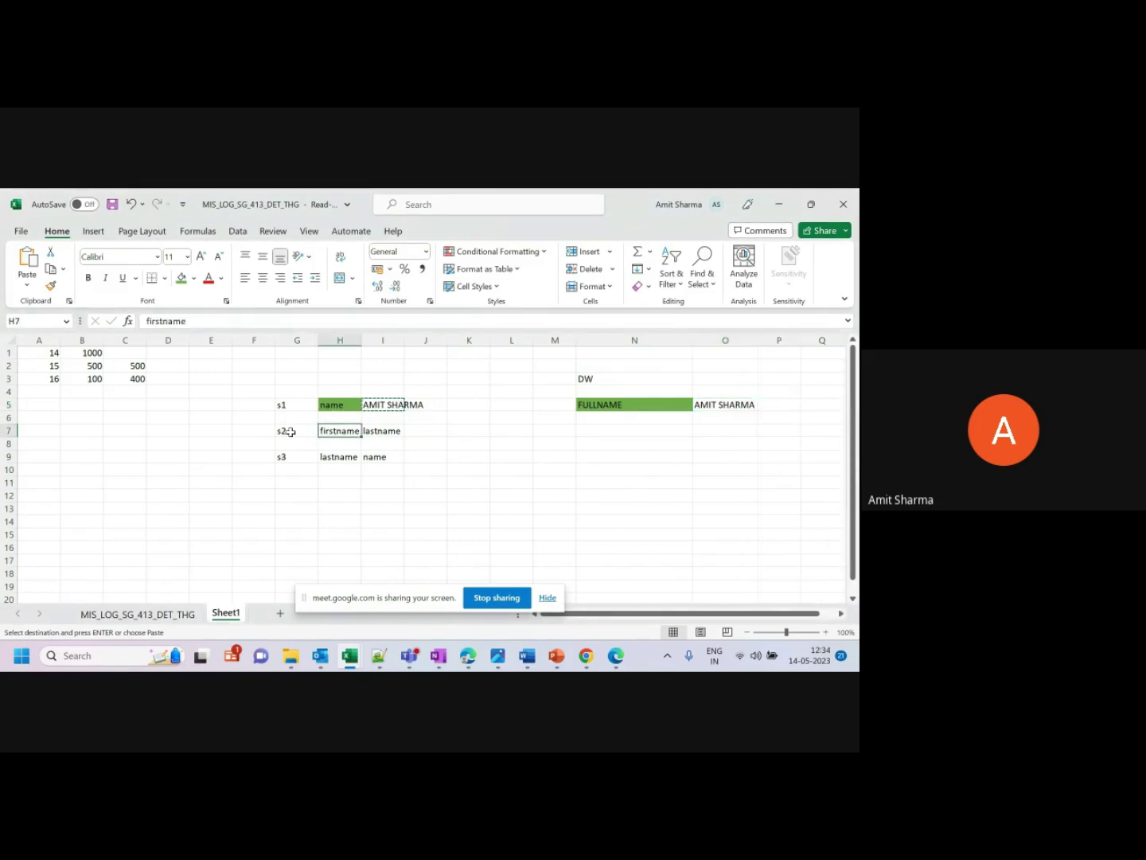
left_click(290, 429)
left_click(291, 463)
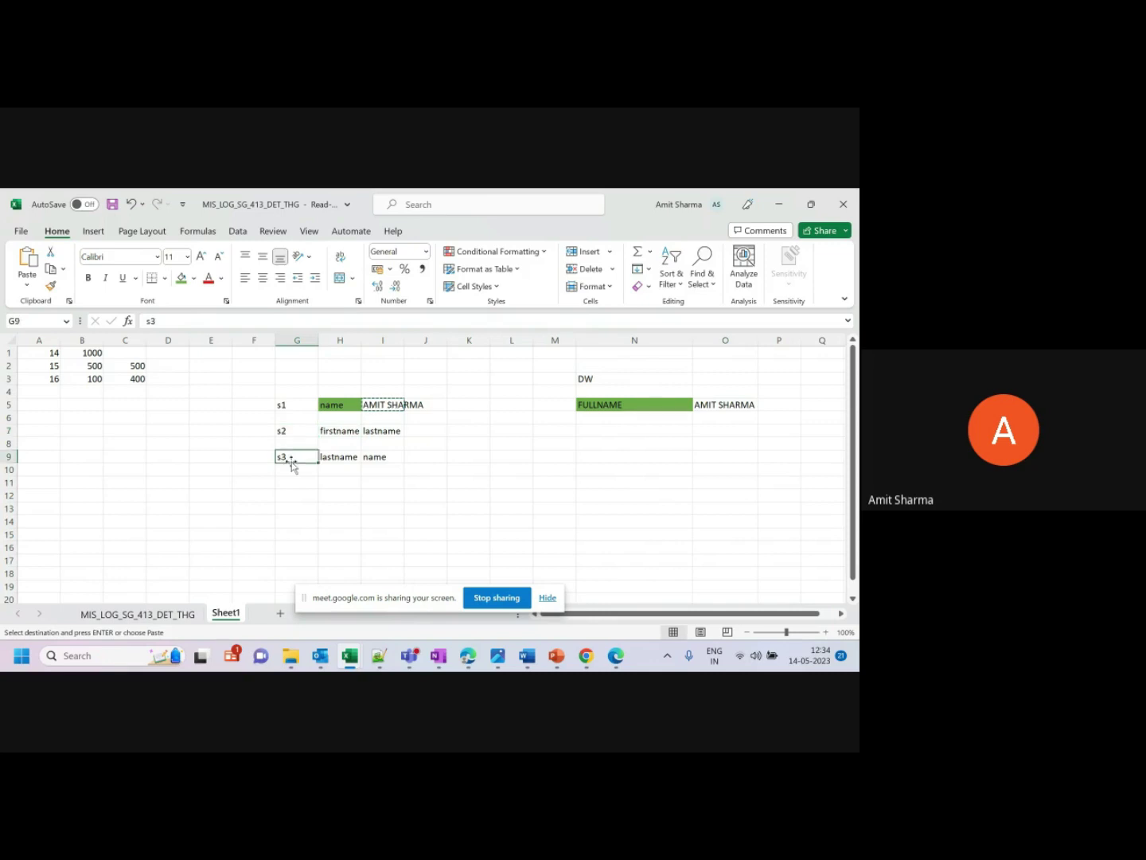
left_click(342, 431)
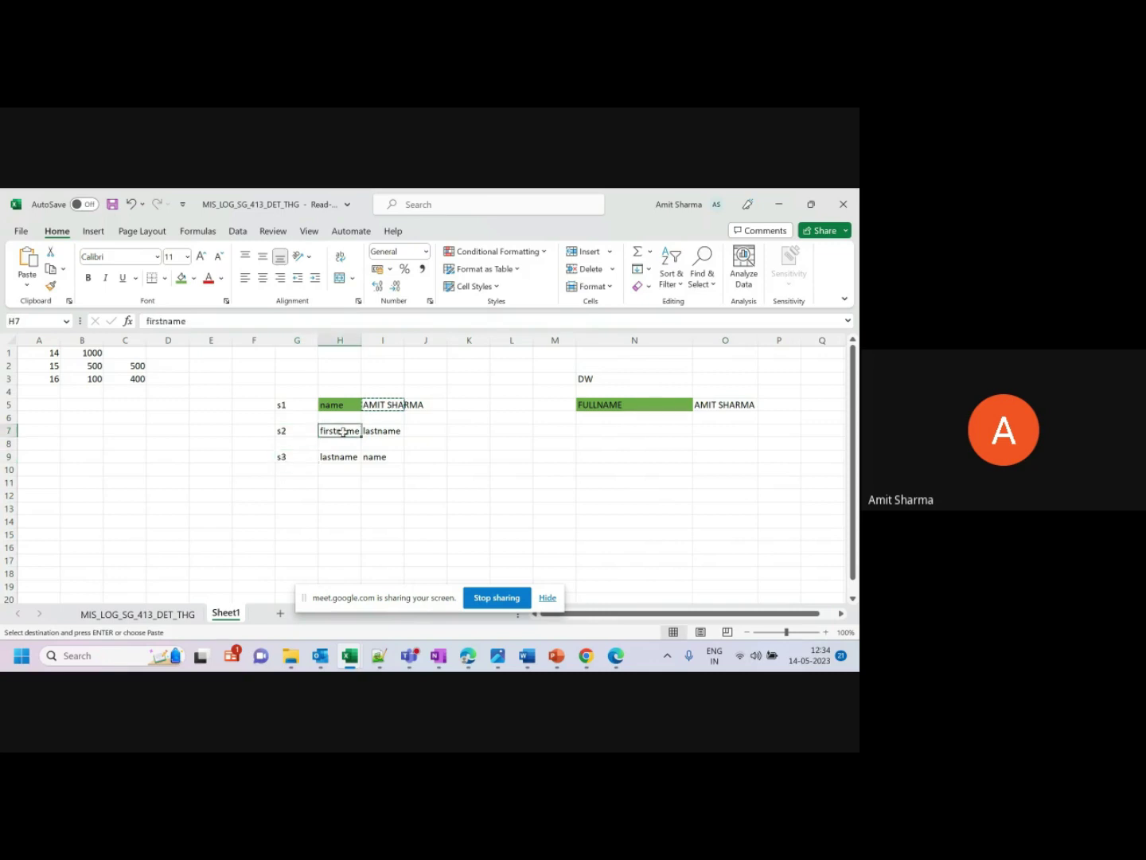
Enter S in H2 above the source fields and D in N1 above the DW heading.
left_click(384, 432)
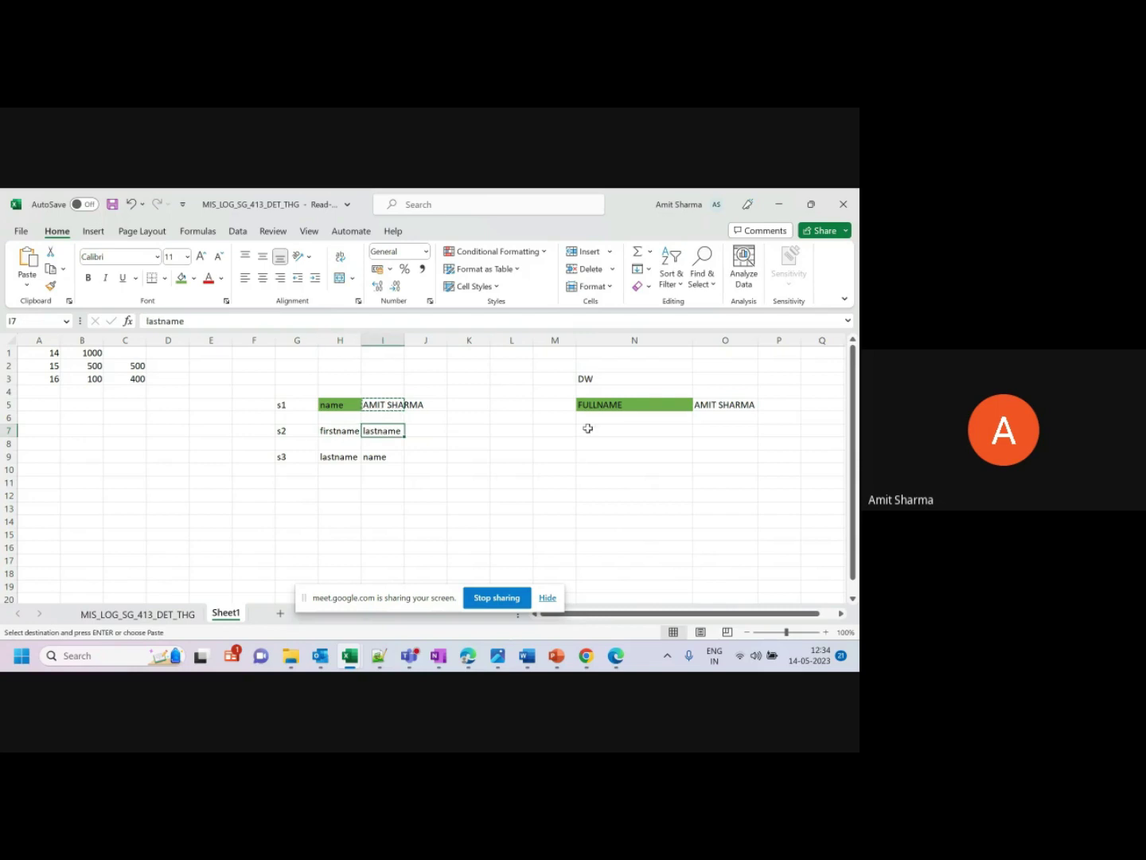
left_click(330, 370)
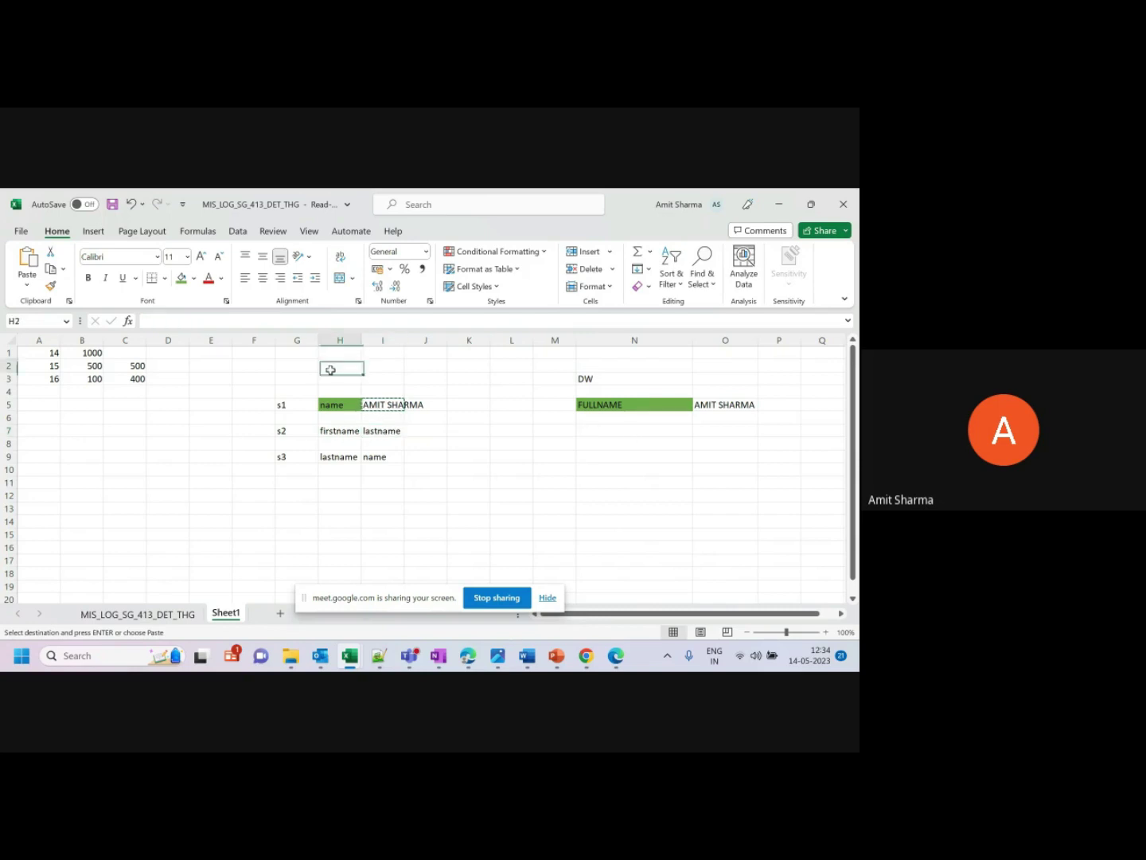
type("S")
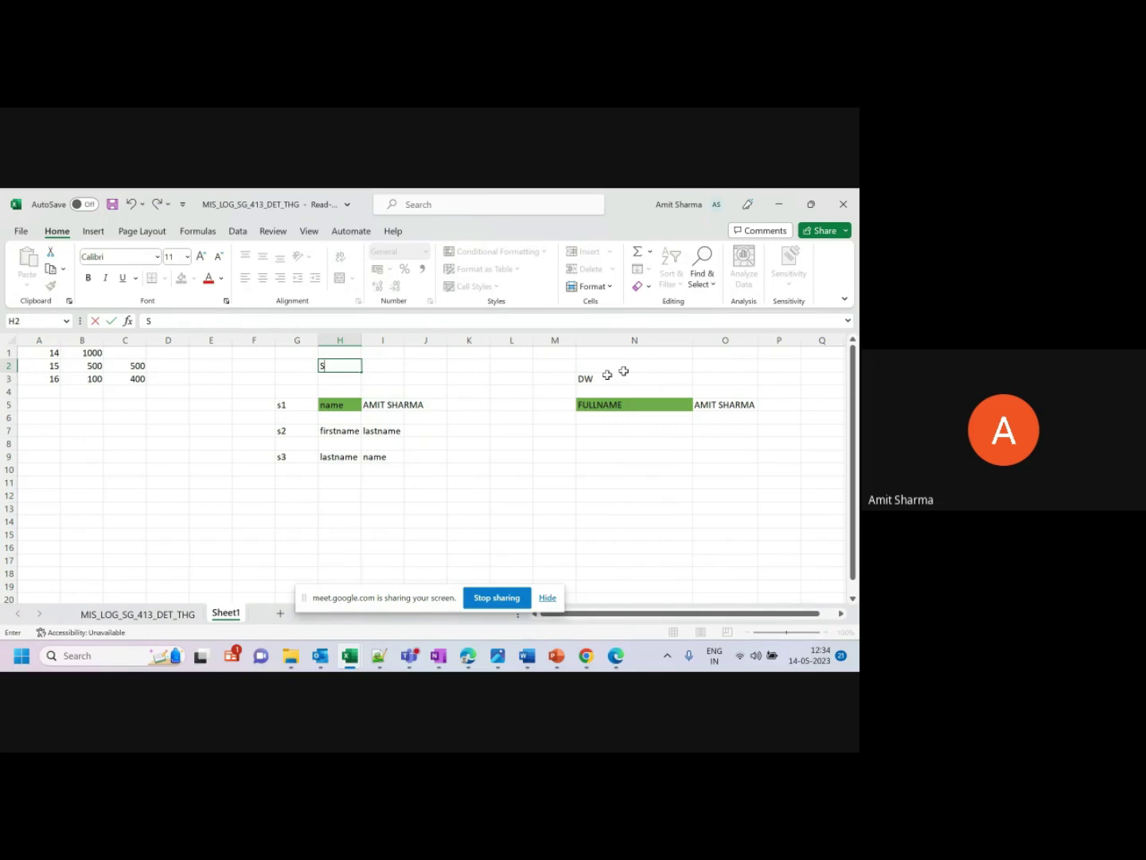
left_click(626, 354)
type("D")
left_click(632, 407)
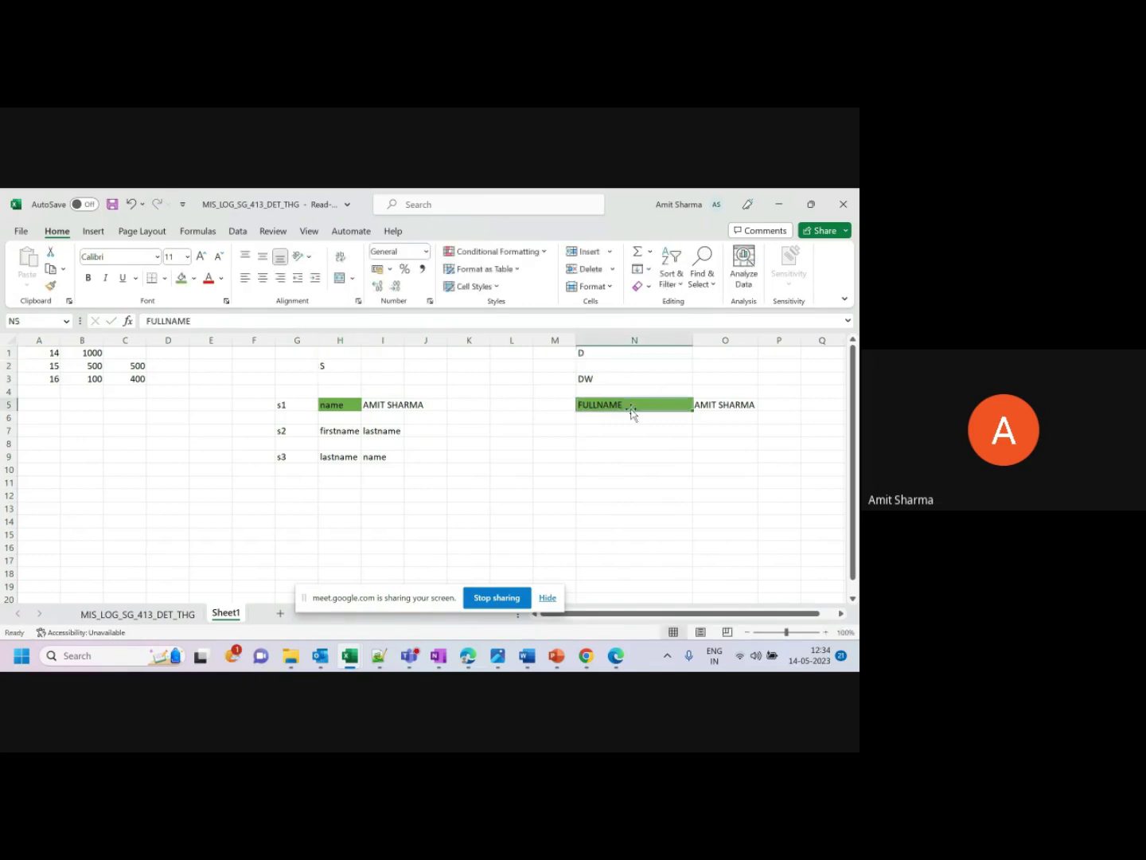
left_click(469, 430)
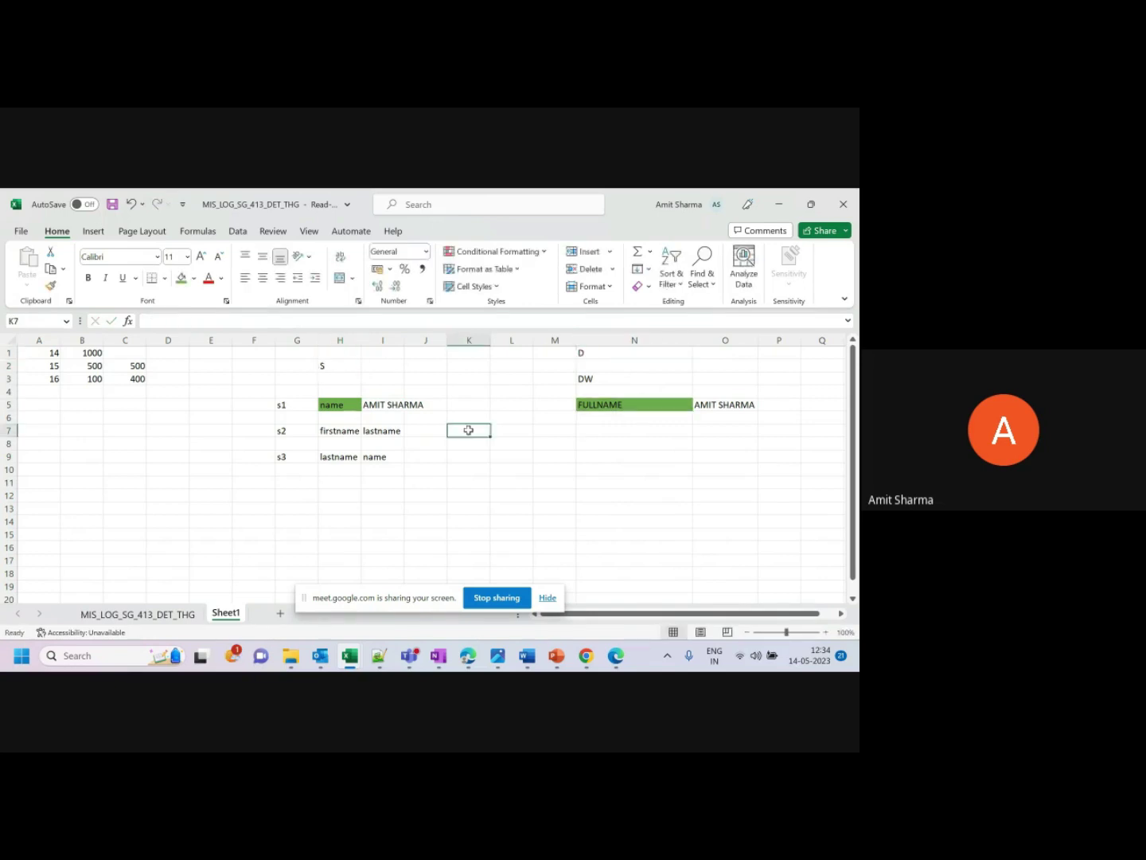
Enter the sample person's first name in H8 and last name in I8, under the s2 fields.
left_click(344, 440)
type("AMIT")
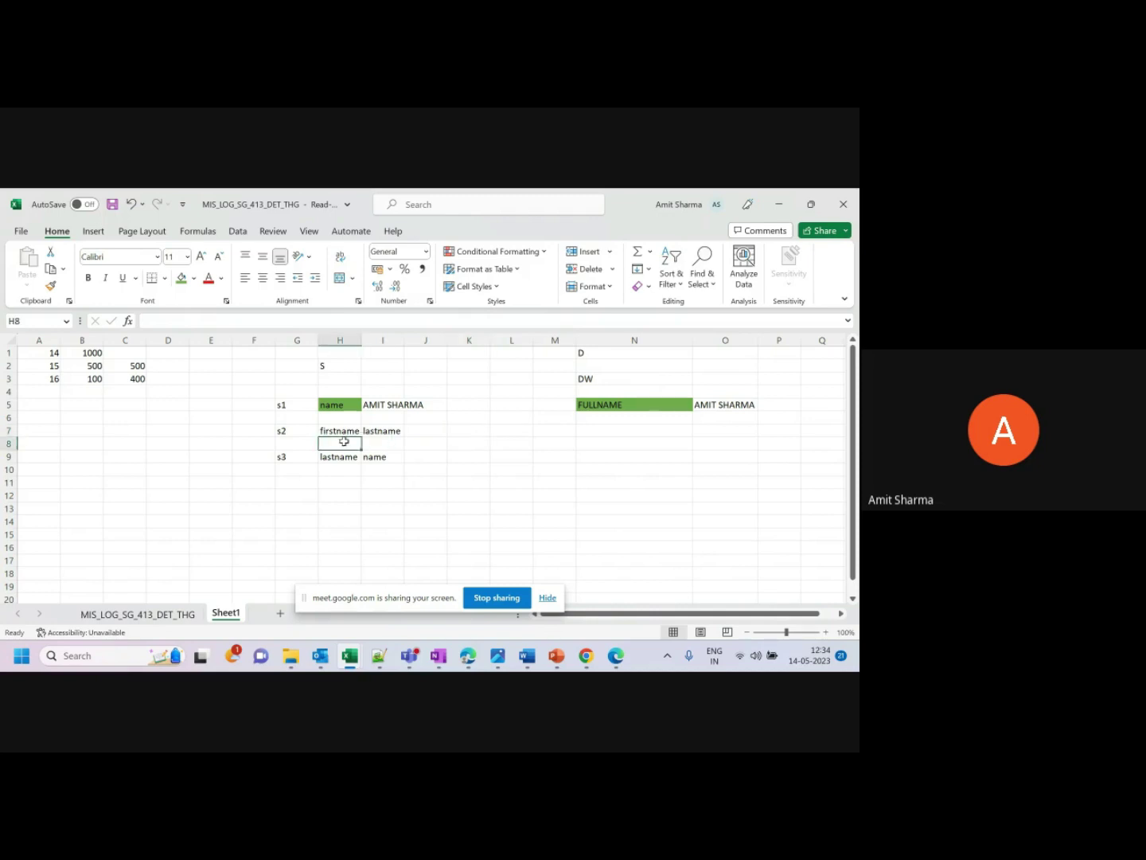
key("Tab")
type("SHARMA")
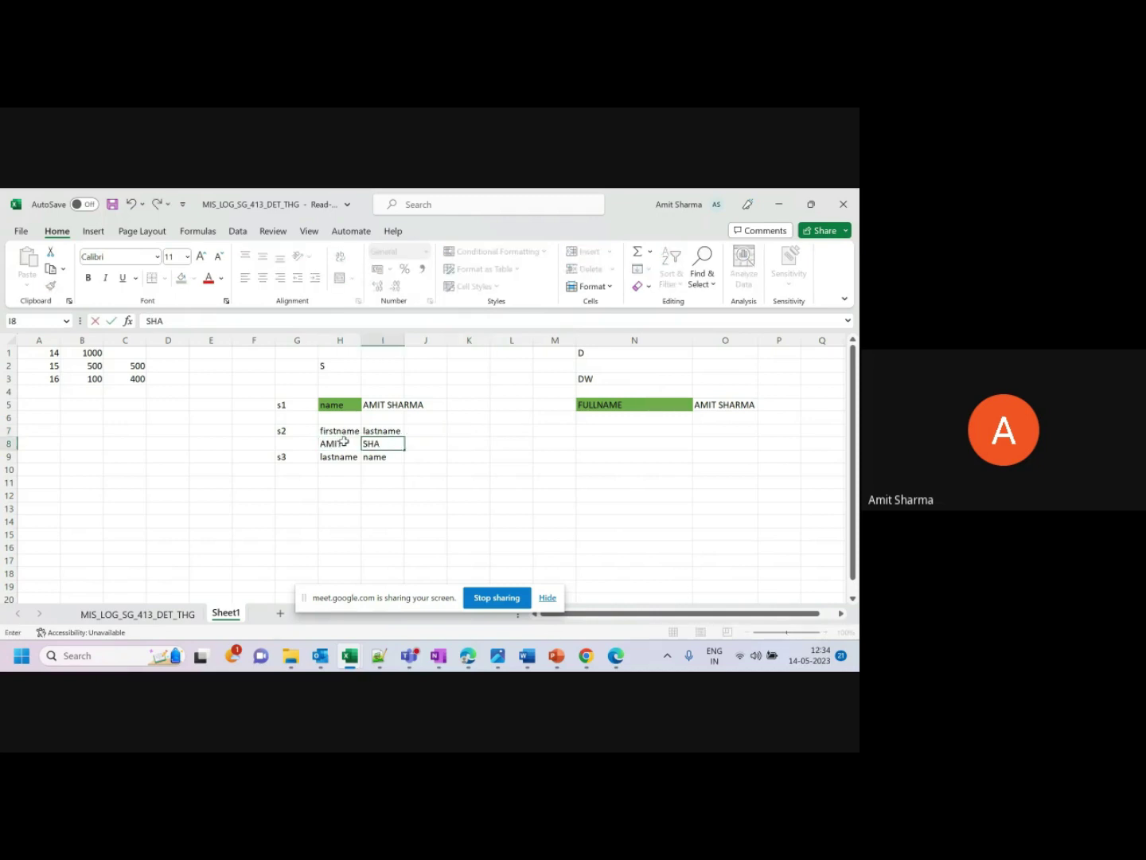
Enter the text CONCAT in K7, on the s2 row.
left_click(466, 431)
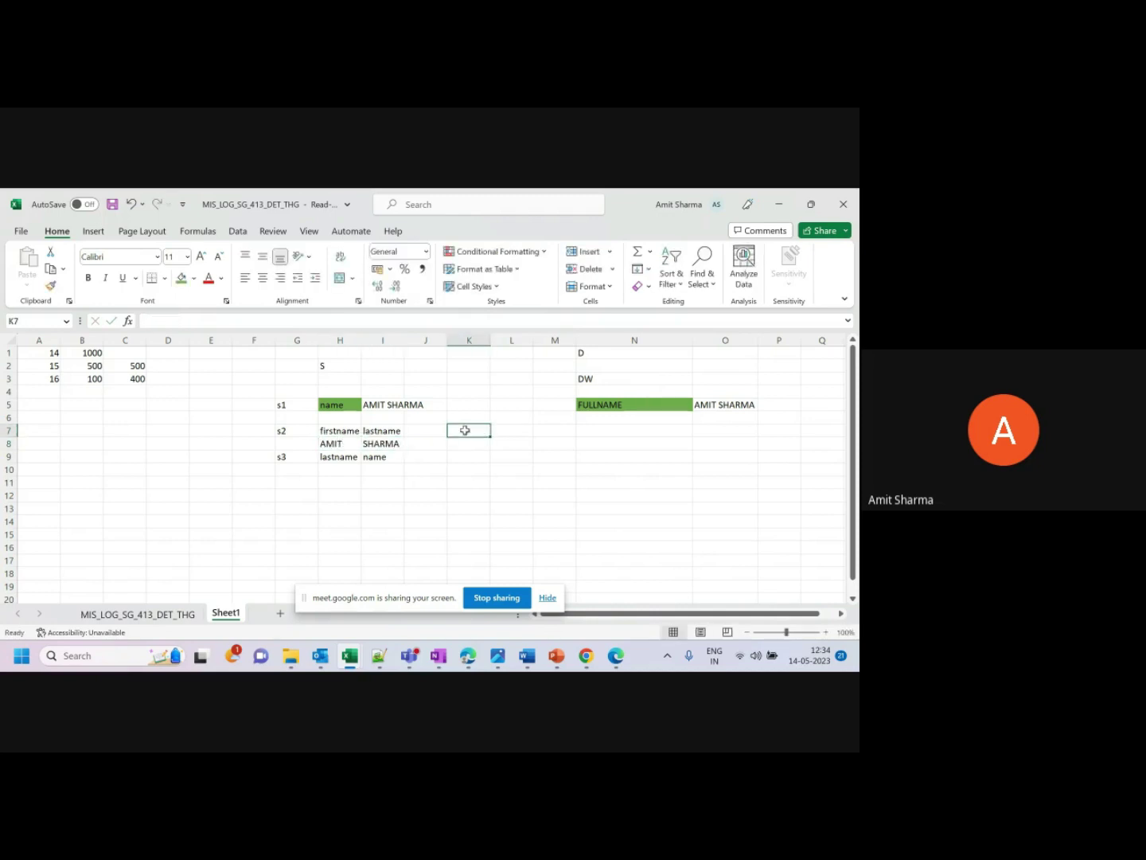
type("CONCAT")
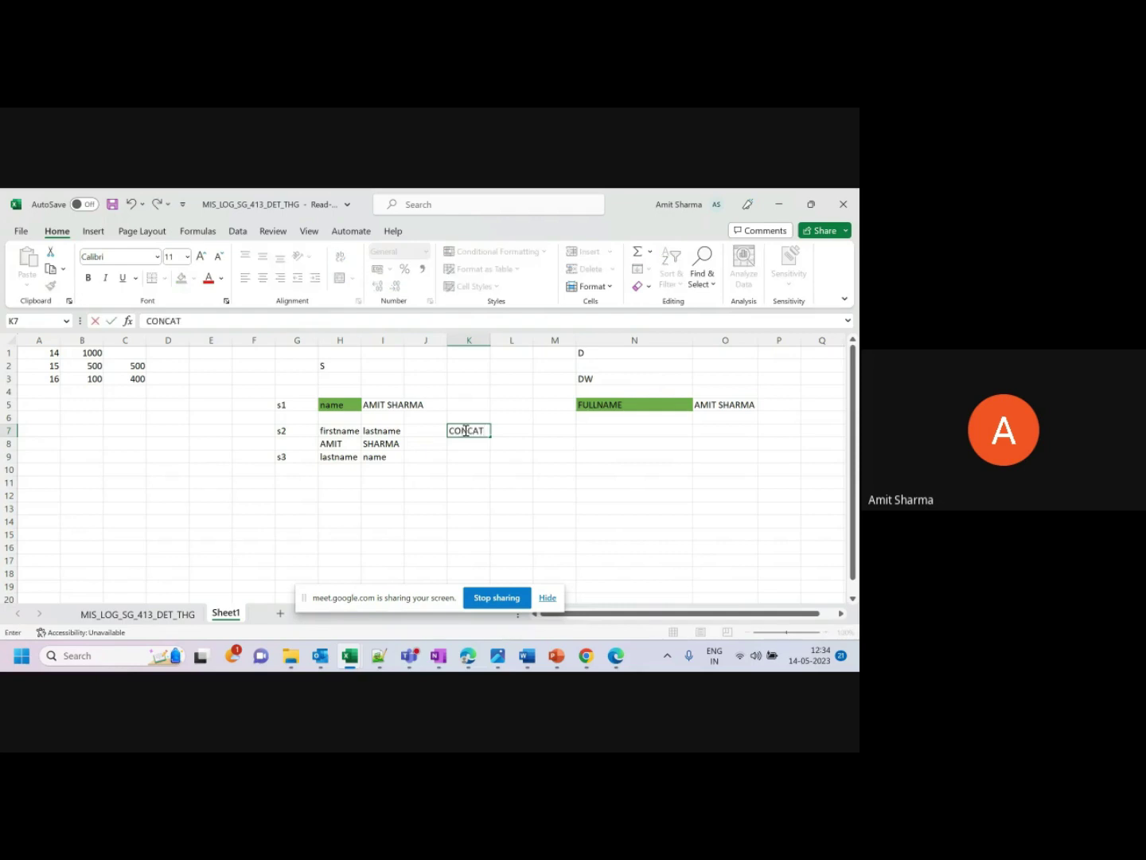
left_click(510, 430)
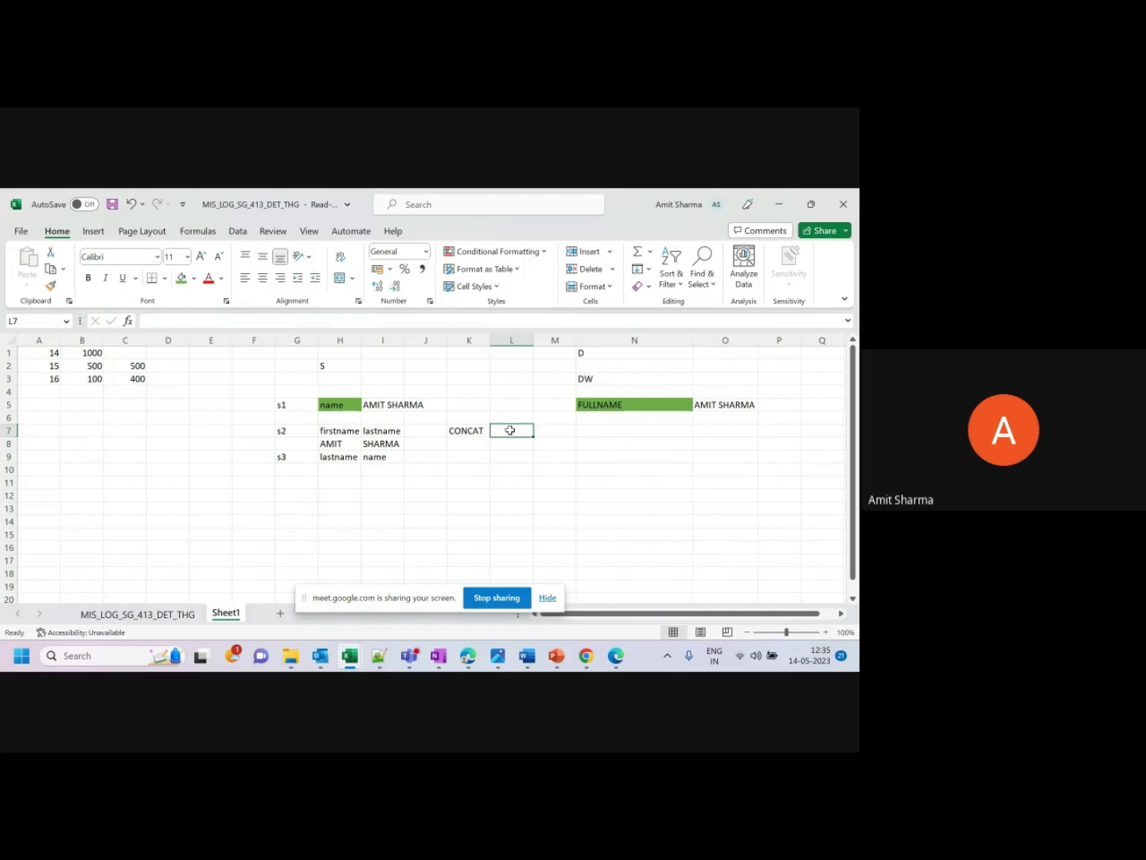
Enter the sample person's full name in O6, below the existing FULLNAME value.
left_click(611, 404)
left_click(718, 420)
type("AMIT ")
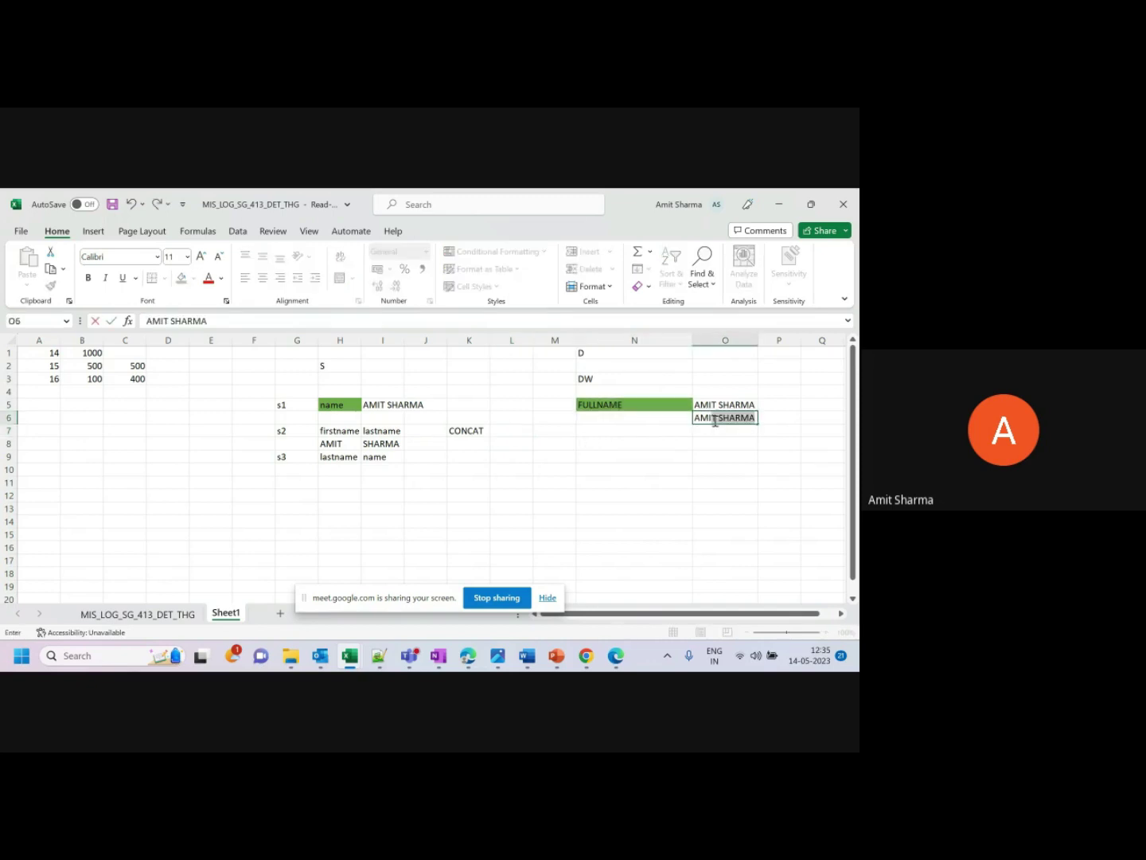
type("SHARMA")
left_click(338, 447)
left_click(352, 458)
left_click(374, 456)
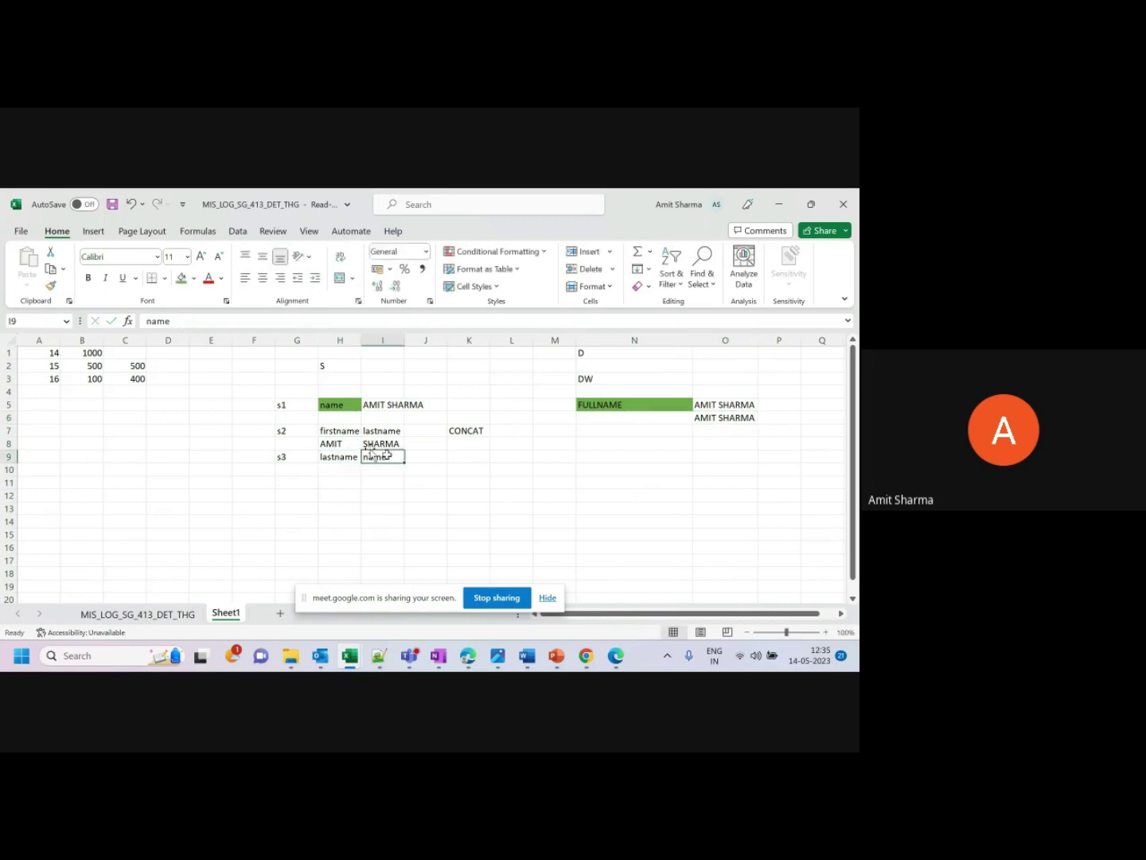
Extend the text in K7 to read CONCAT(FIRSTNAME,LASTNAME without a closing parenthesis.
left_click(484, 431)
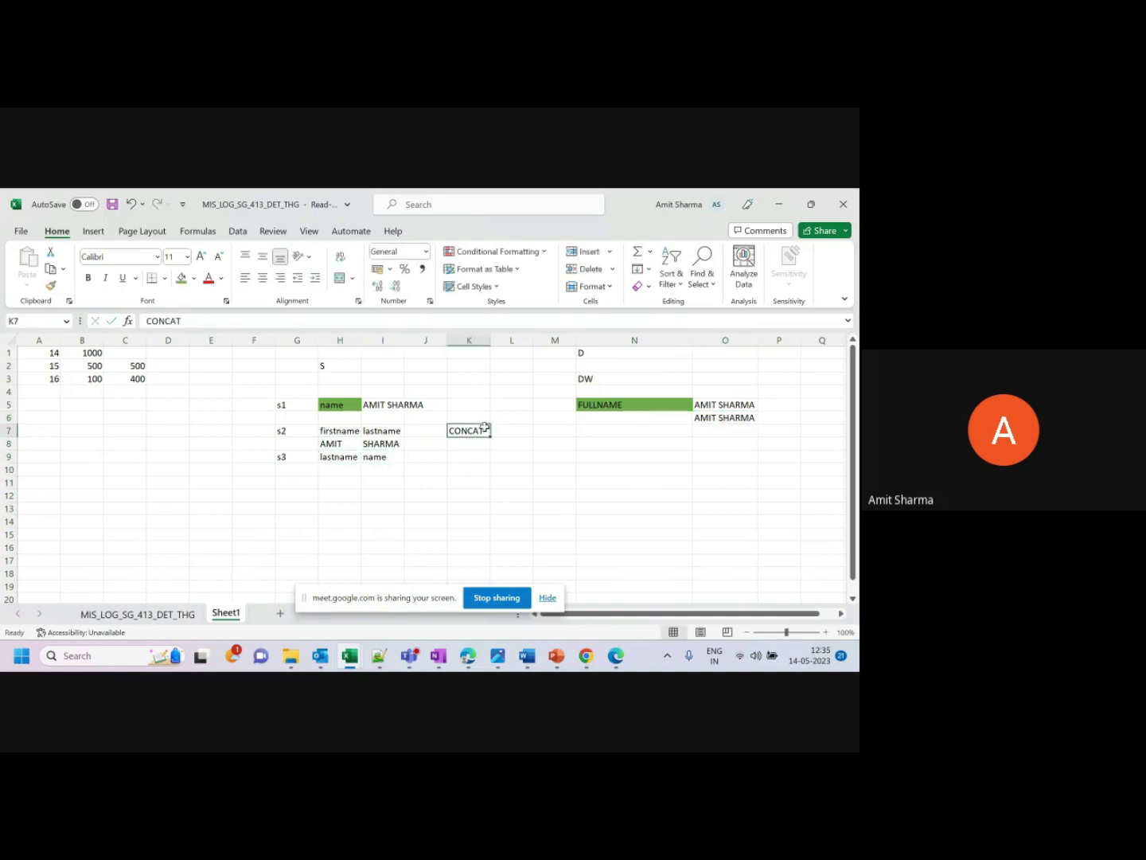
double_click(485, 428)
type("(FIRS")
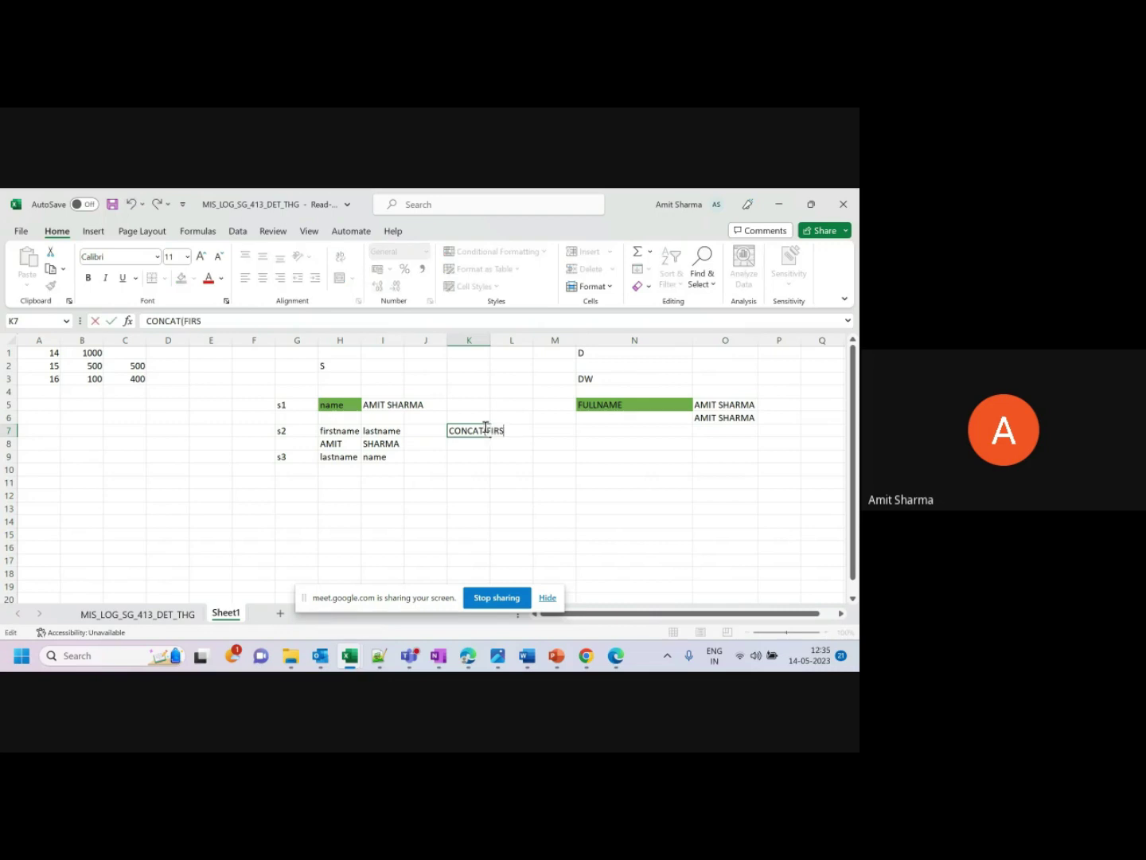
type("TNAME,LASTNAME")
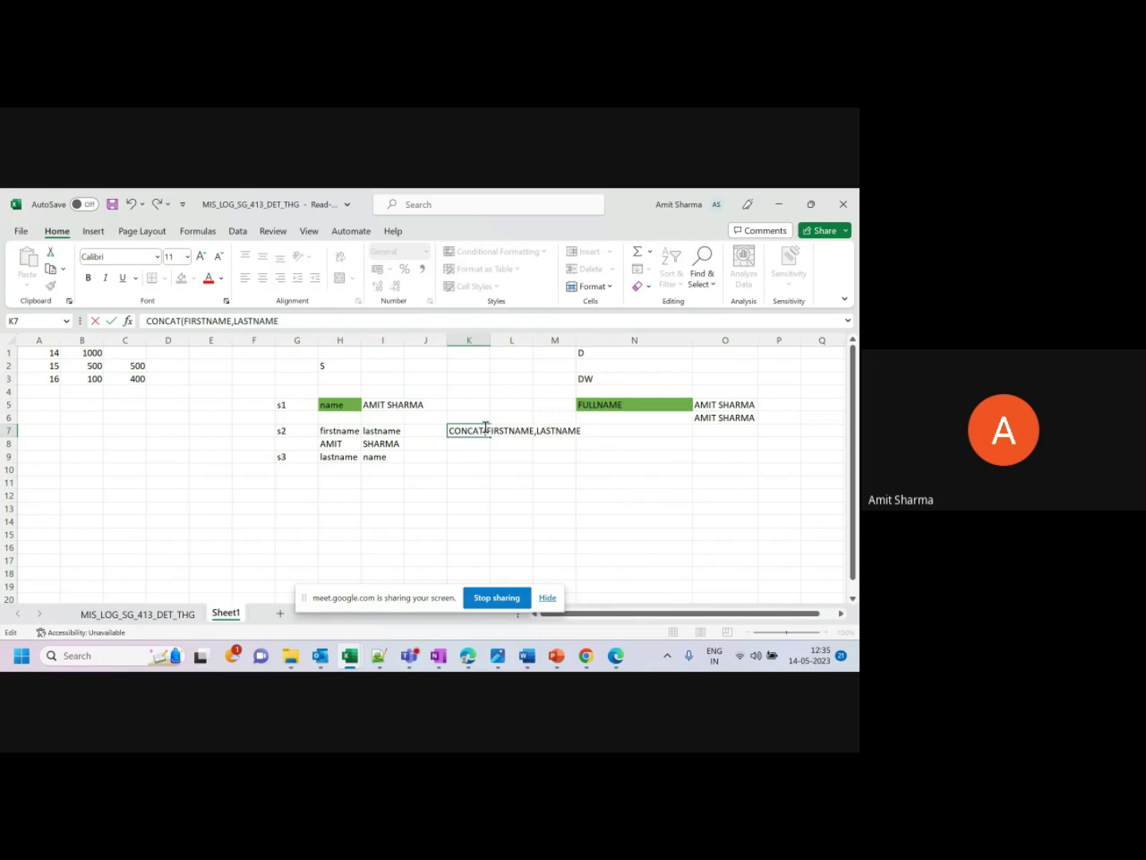
type(",")
key("ctrl+Return")
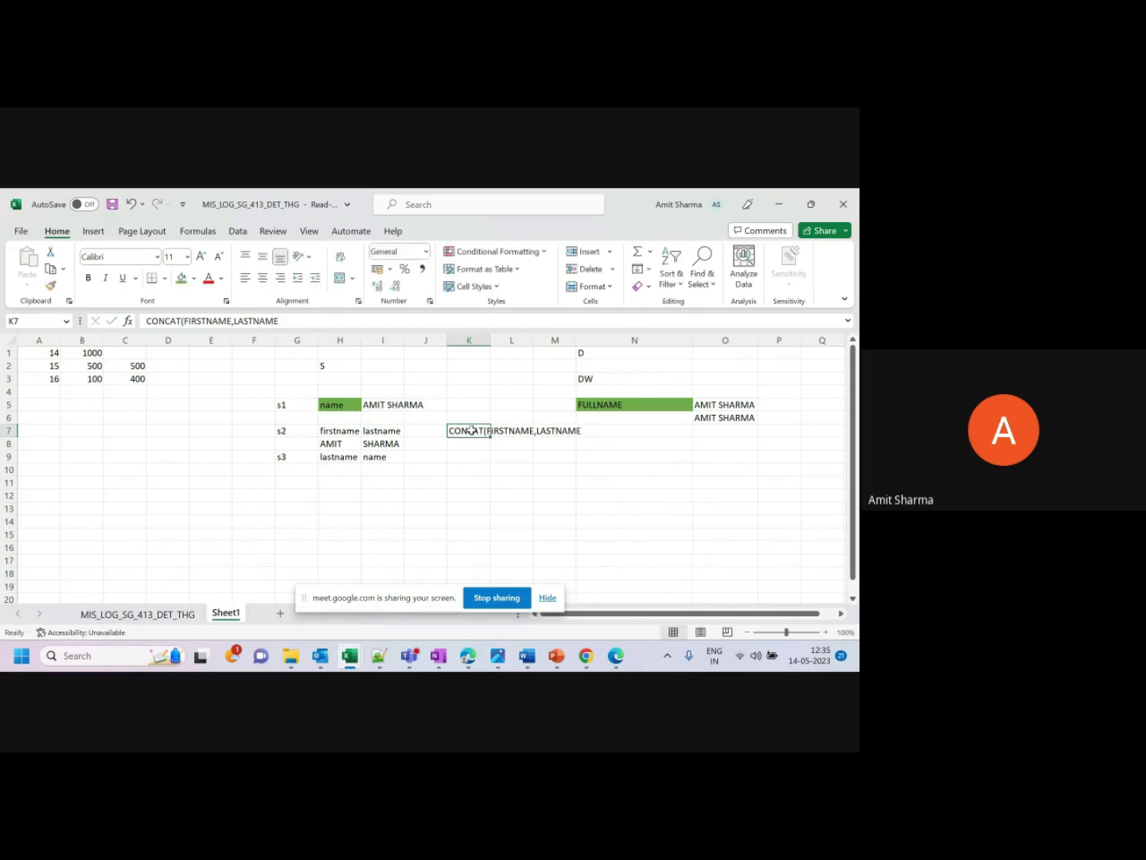
Enter the text CONCAT(LASTNAME,FIRSTNAME in K9, on the s3 row.
left_click_drag(326, 443, 398, 461)
left_click(462, 456)
type("NCA")
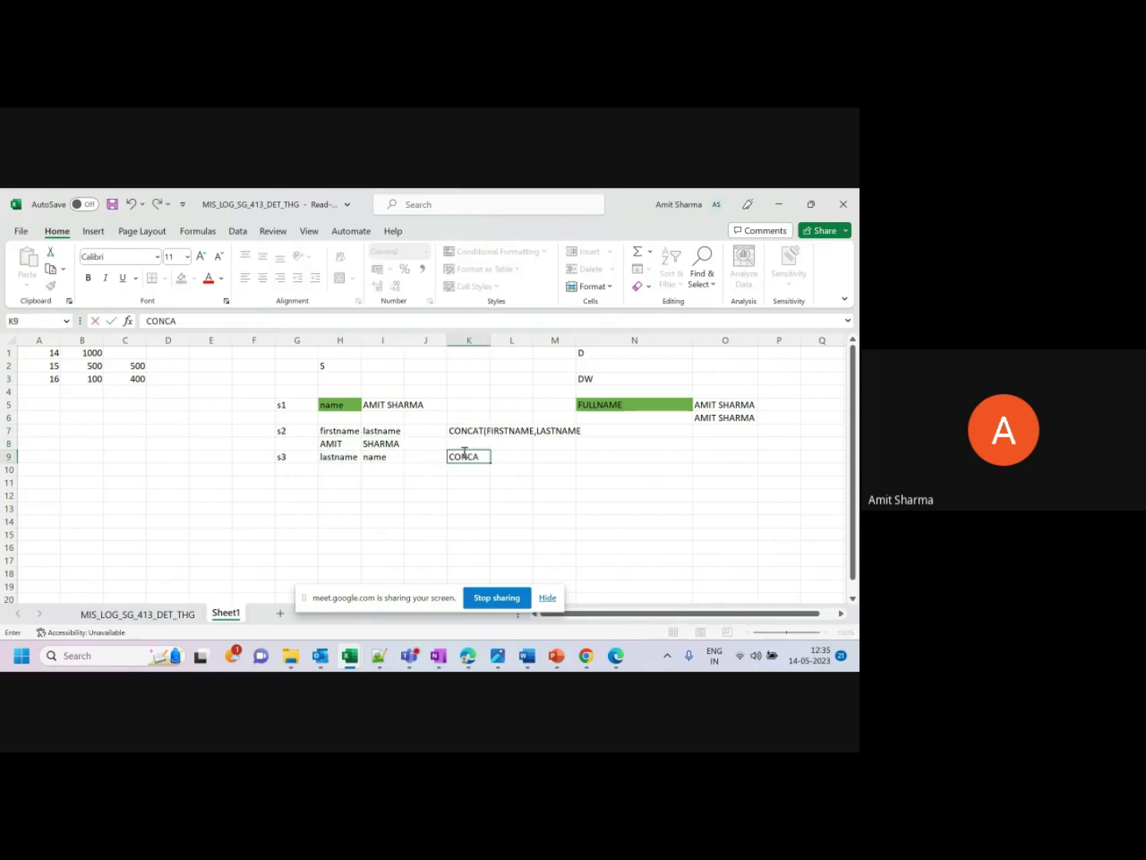
type("T(LASTNAME,FIRSTNAME")
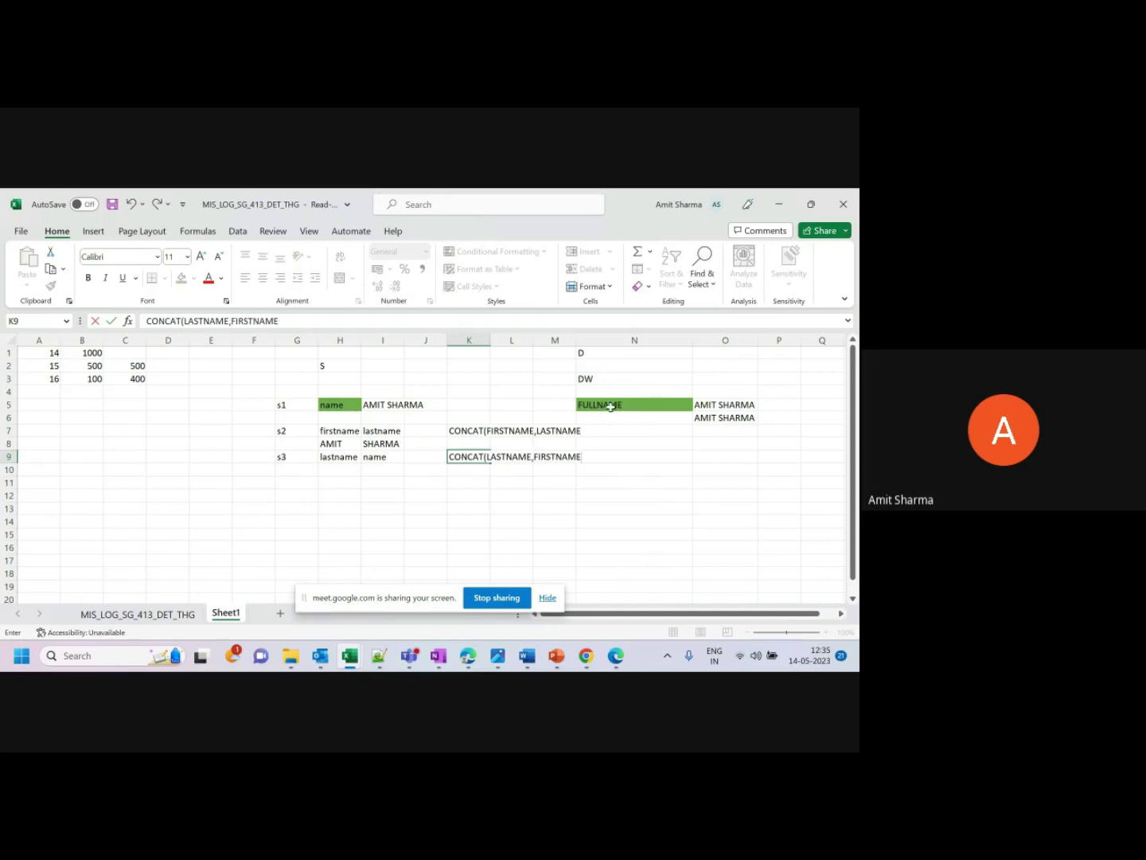
Copy the full name from O6 into O7 as the third warehouse value.
left_click(727, 418)
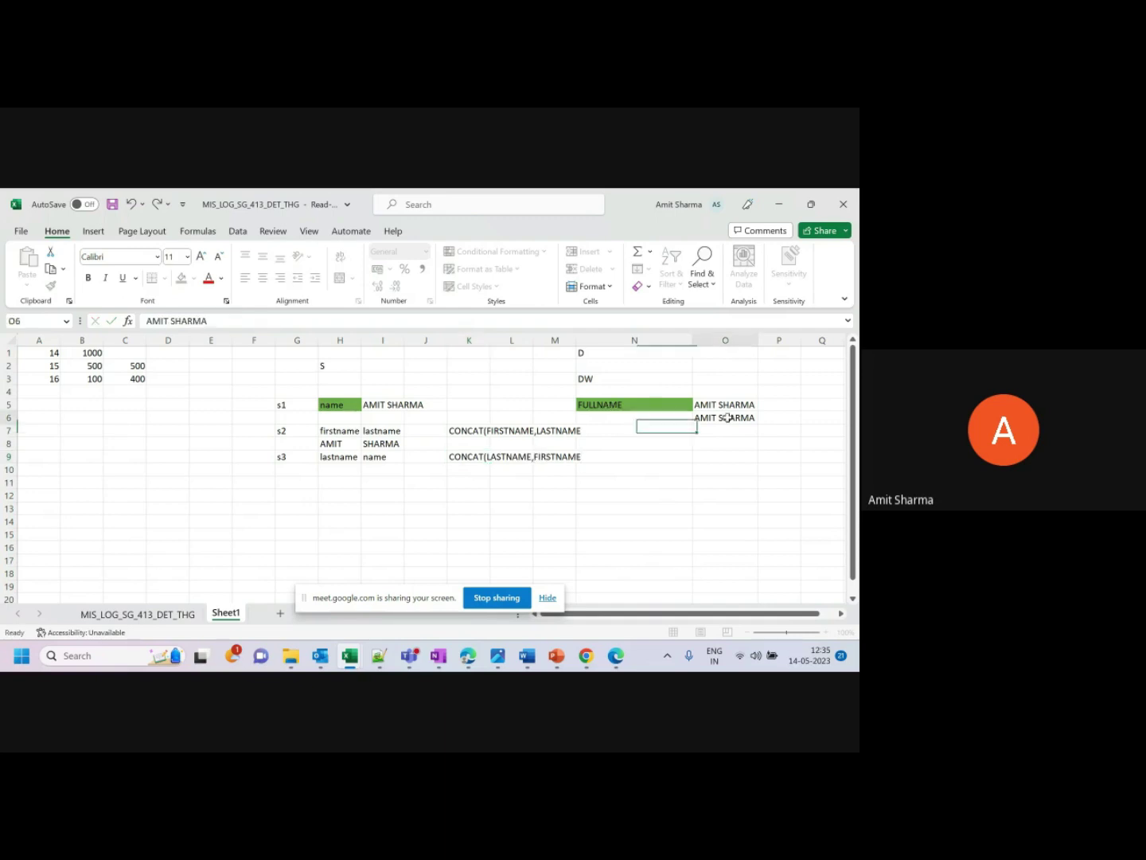
key("ctrl+c")
left_click(726, 433)
key("ctrl+v")
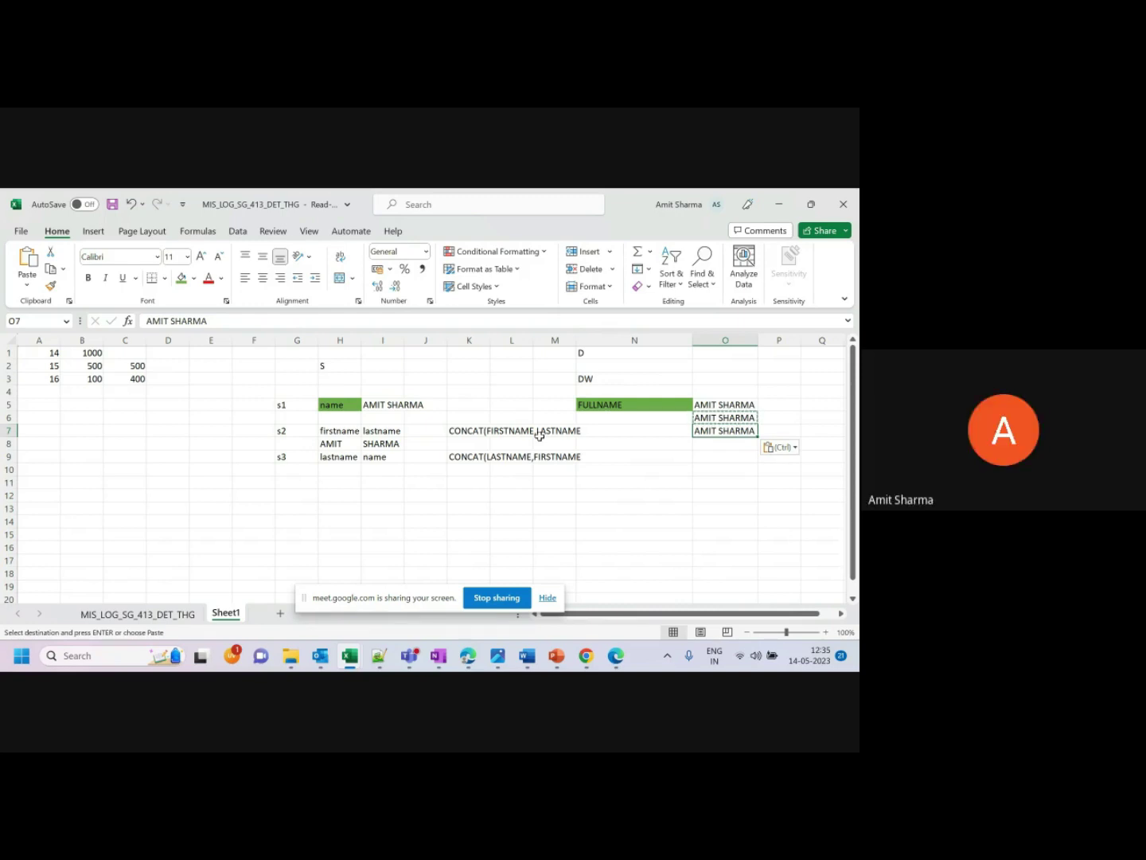
left_click_drag(724, 404, 731, 430)
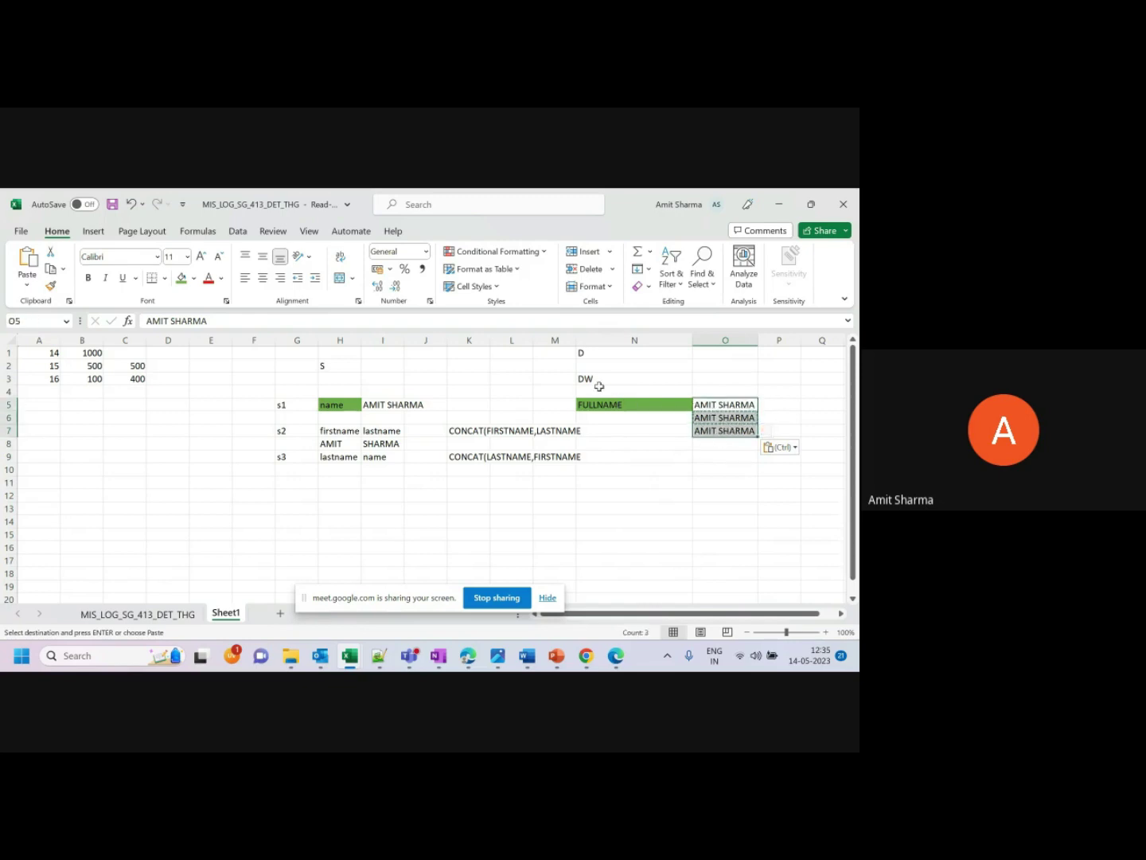
left_click(606, 406)
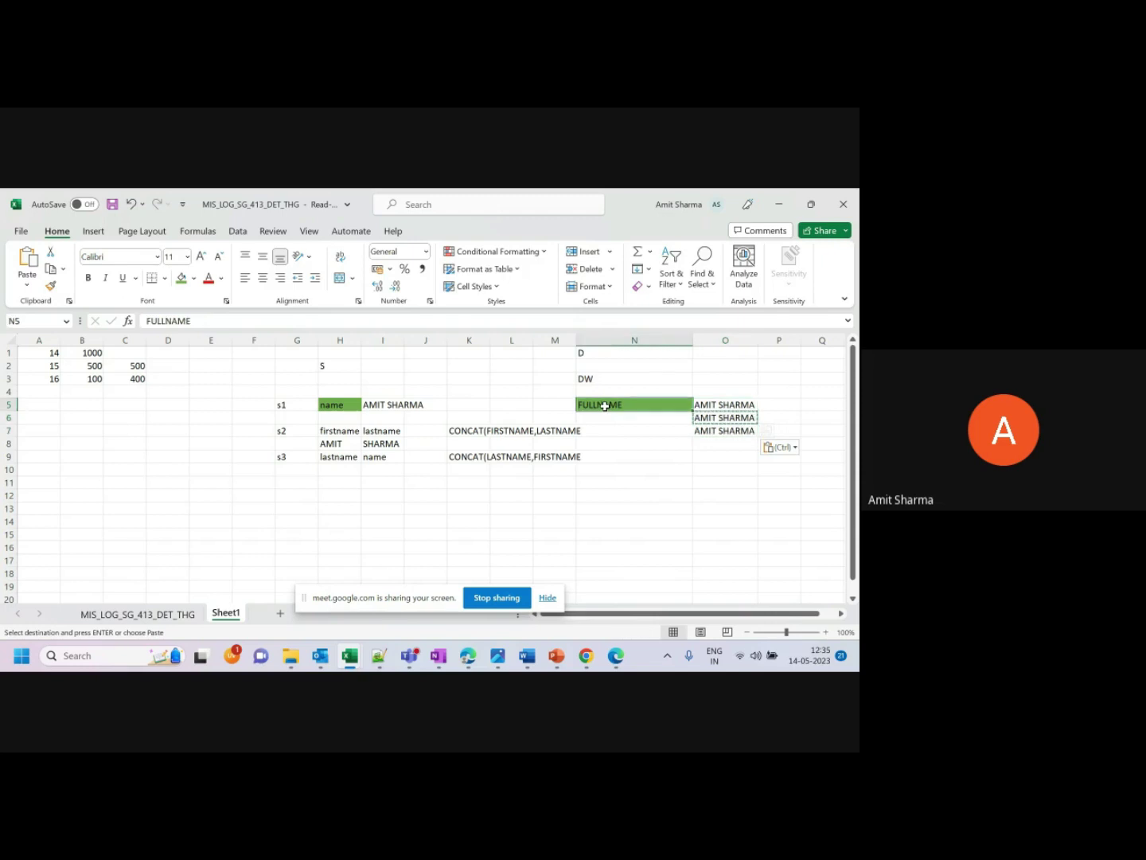
left_click(731, 404)
left_click(482, 417)
left_click_drag(482, 417, 668, 458)
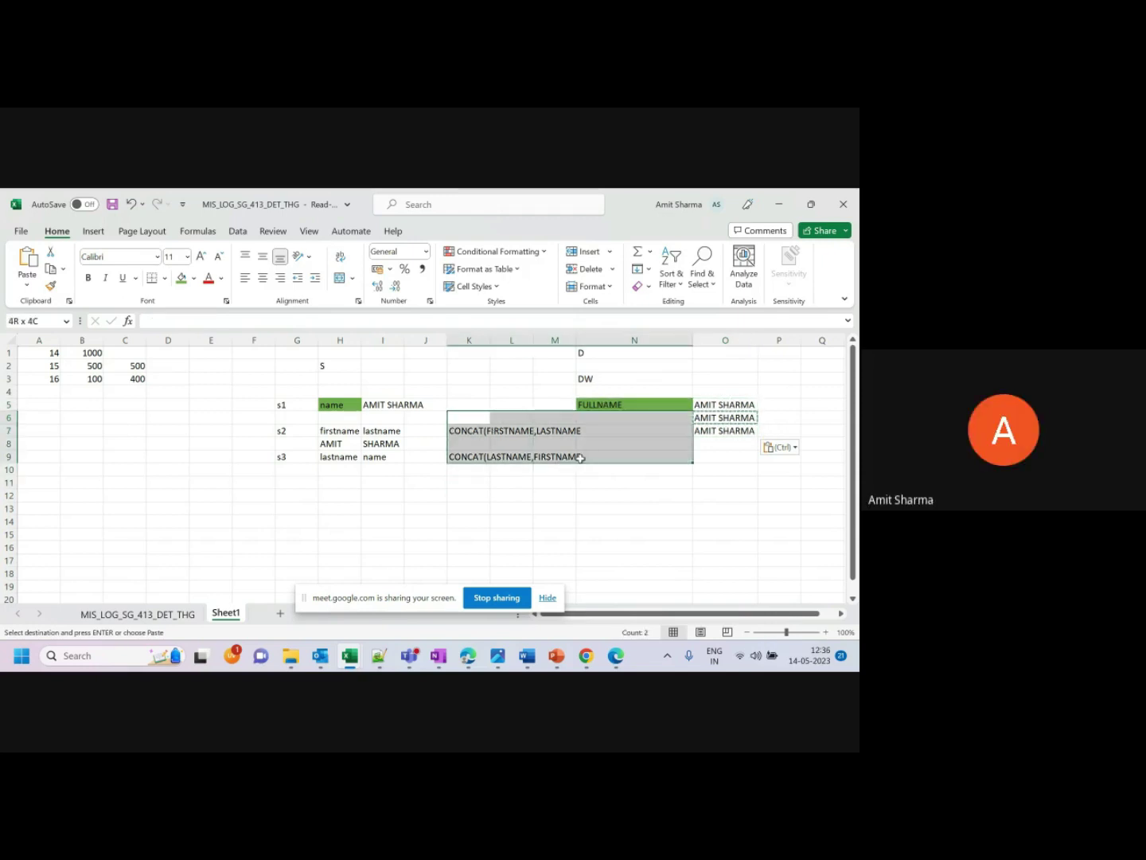
Fill the three full-name cells O5:O7 with light orange.
left_click_drag(761, 405, 760, 430)
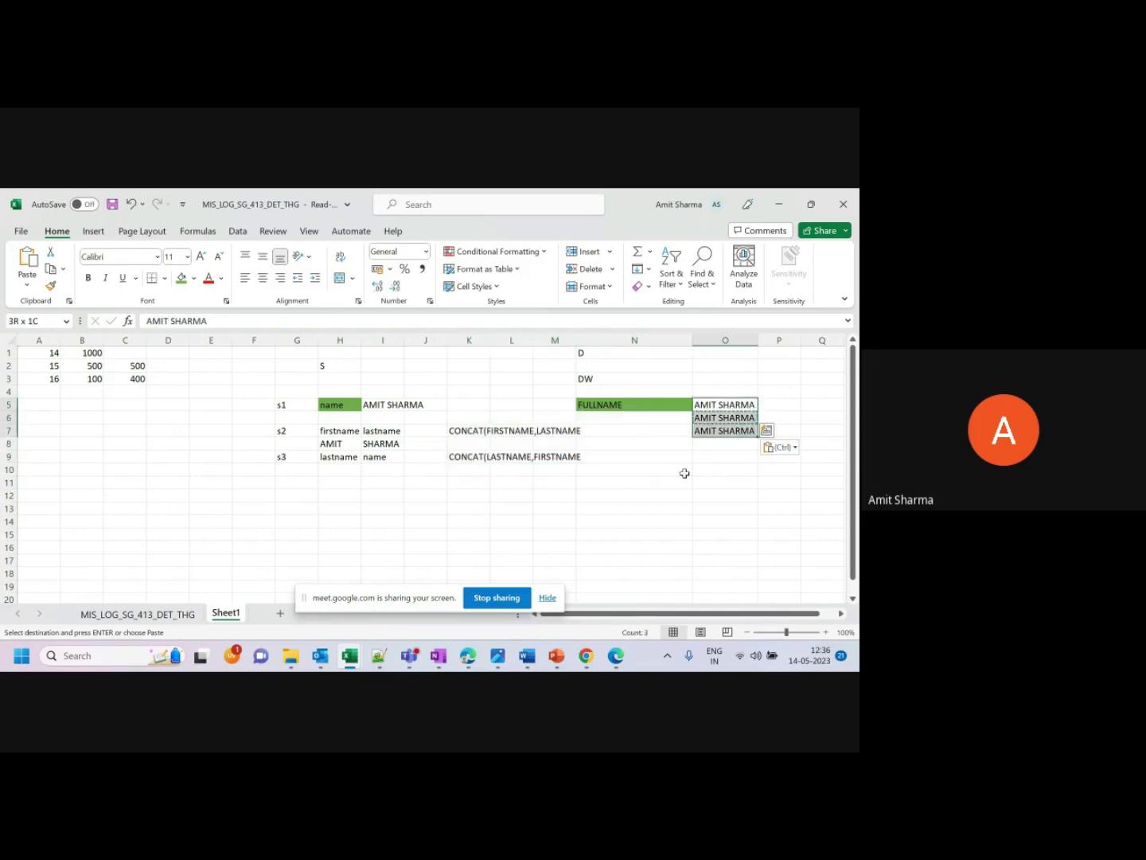
left_click(193, 277)
left_click(238, 339)
left_click(634, 482)
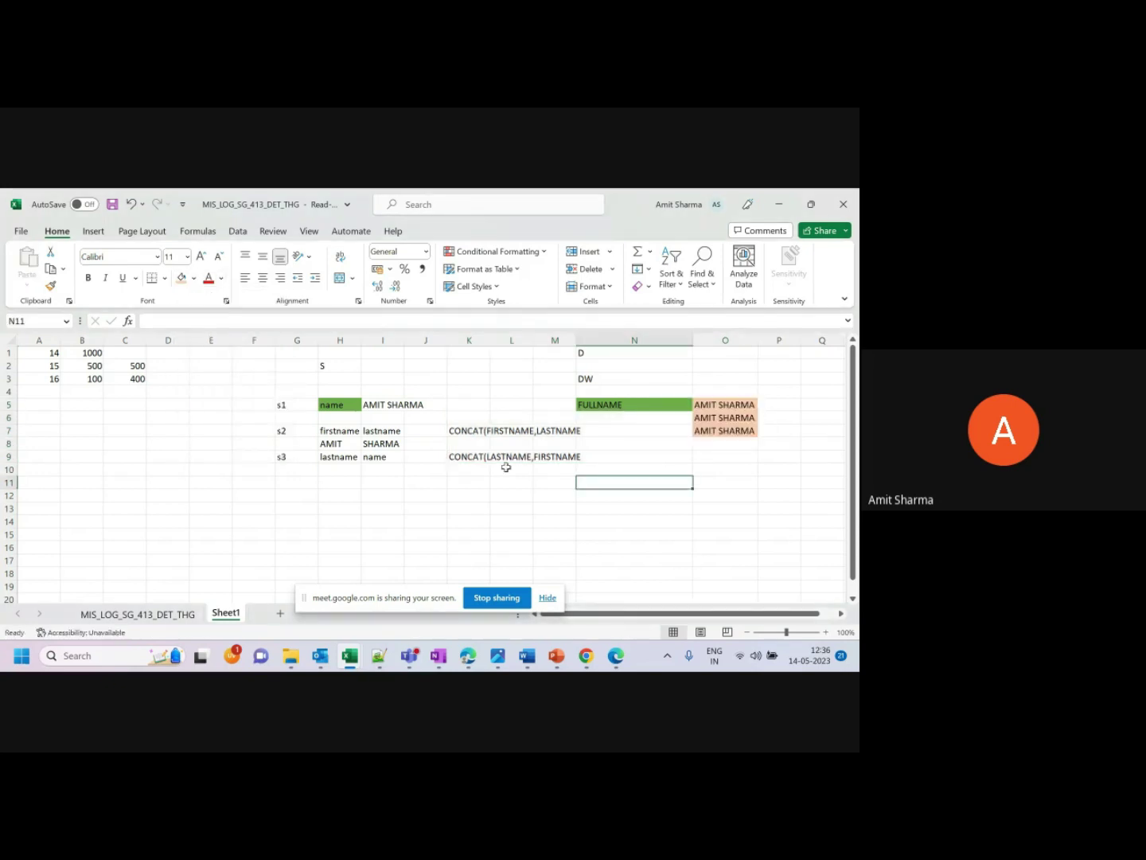
Fill the source block H5:J10 with light yellow and the CONCAT block K6:M10 with a medium orange.
left_click_drag(327, 406, 405, 474)
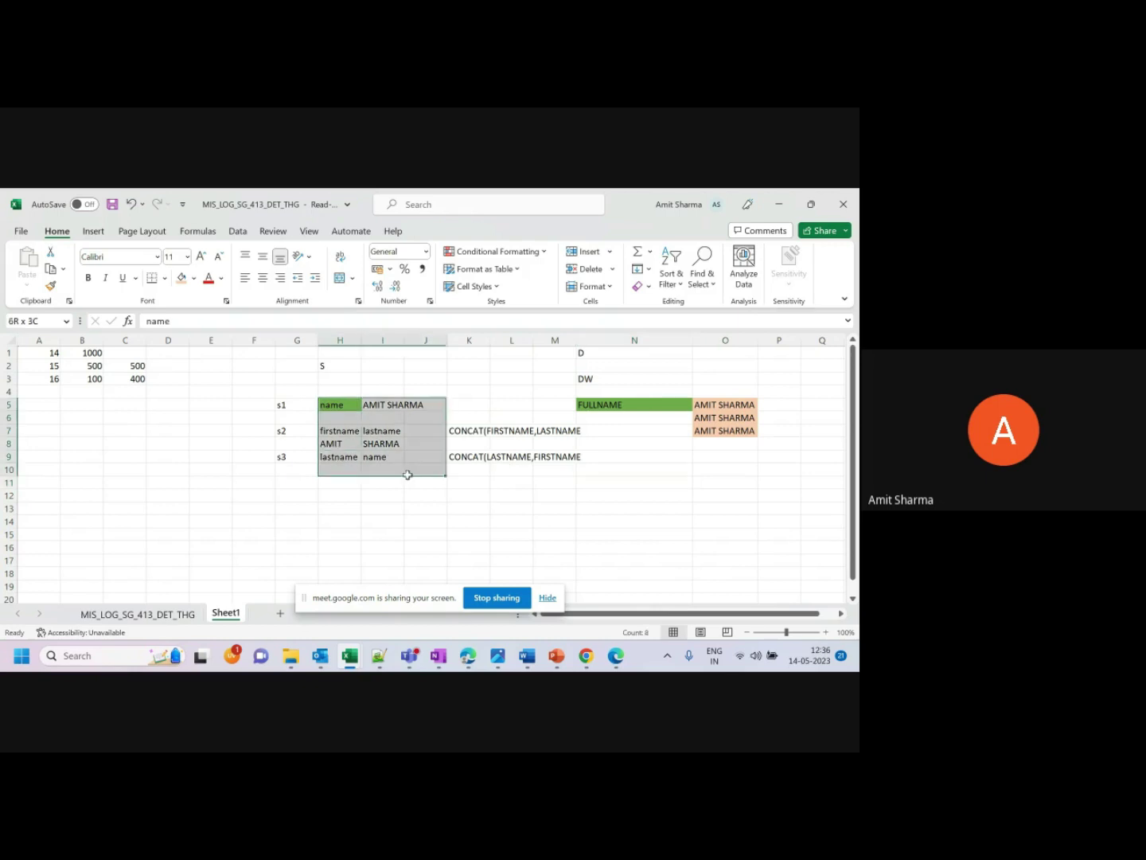
left_click(193, 278)
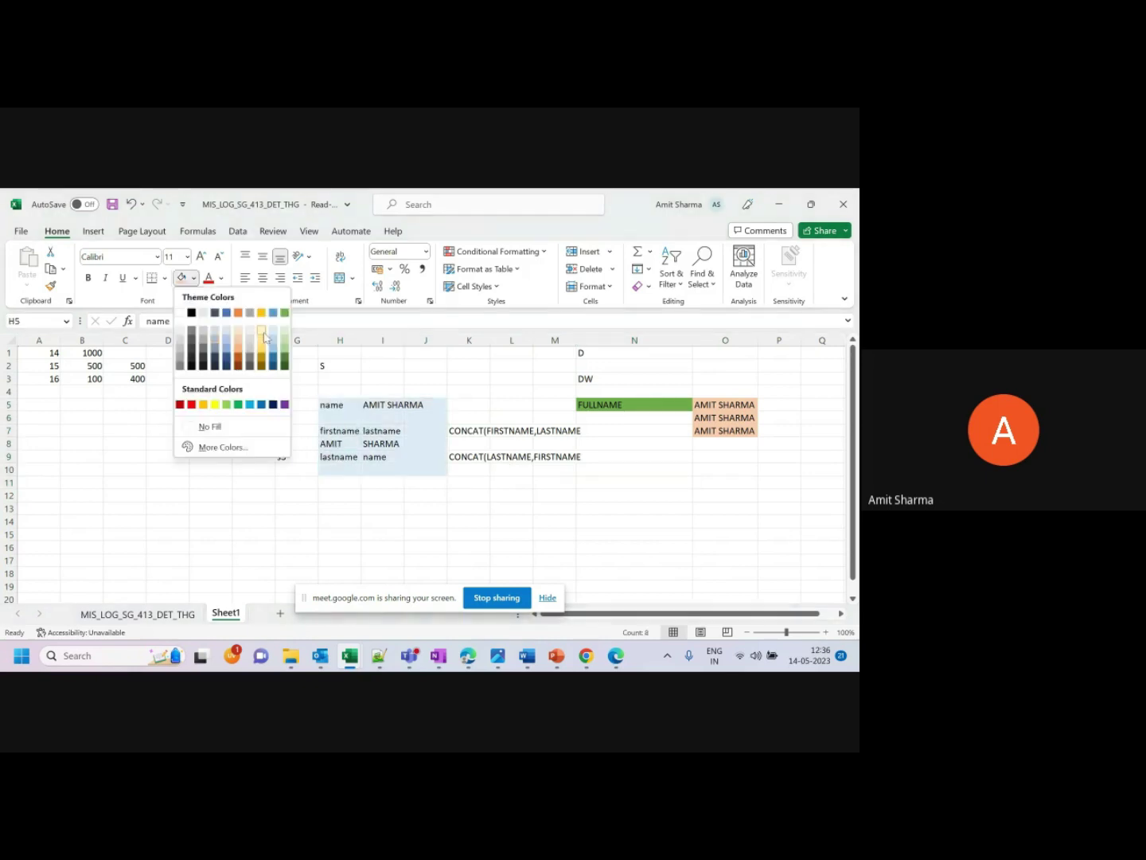
left_click(264, 336)
left_click_drag(455, 417, 573, 466)
left_click(193, 277)
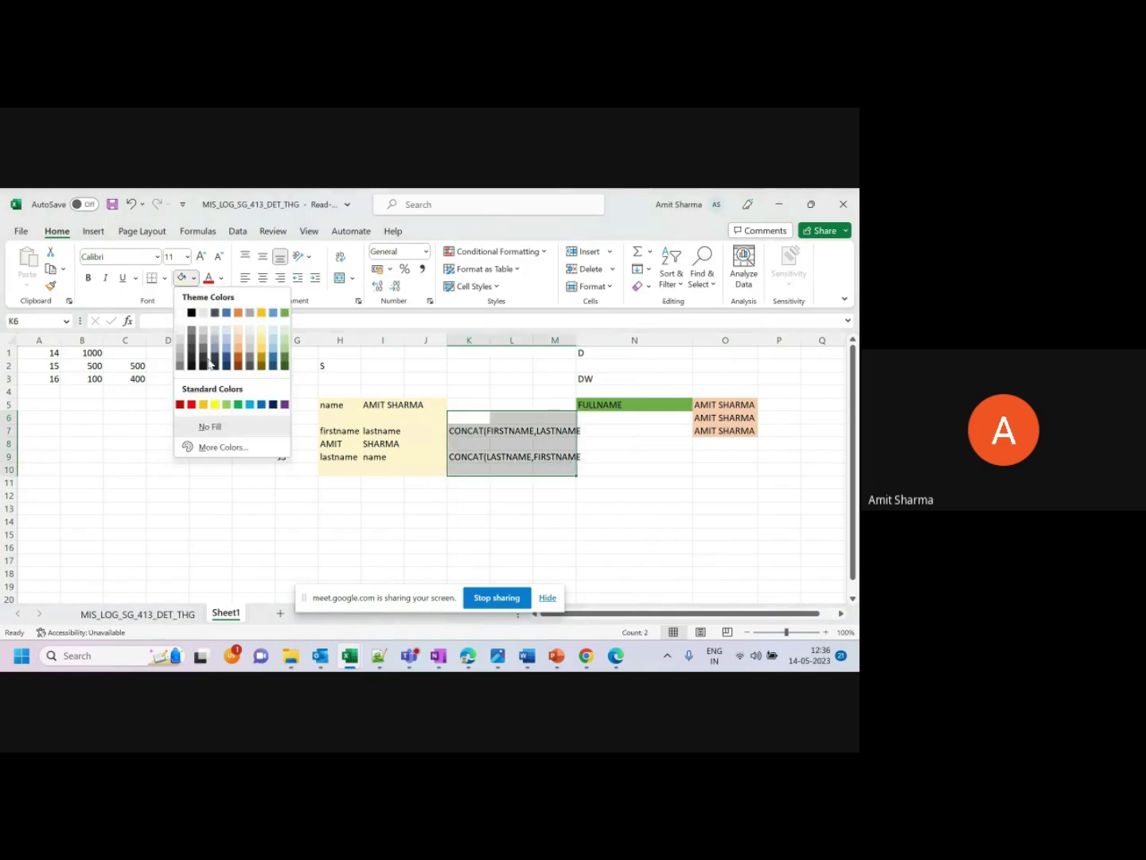
left_click(240, 351)
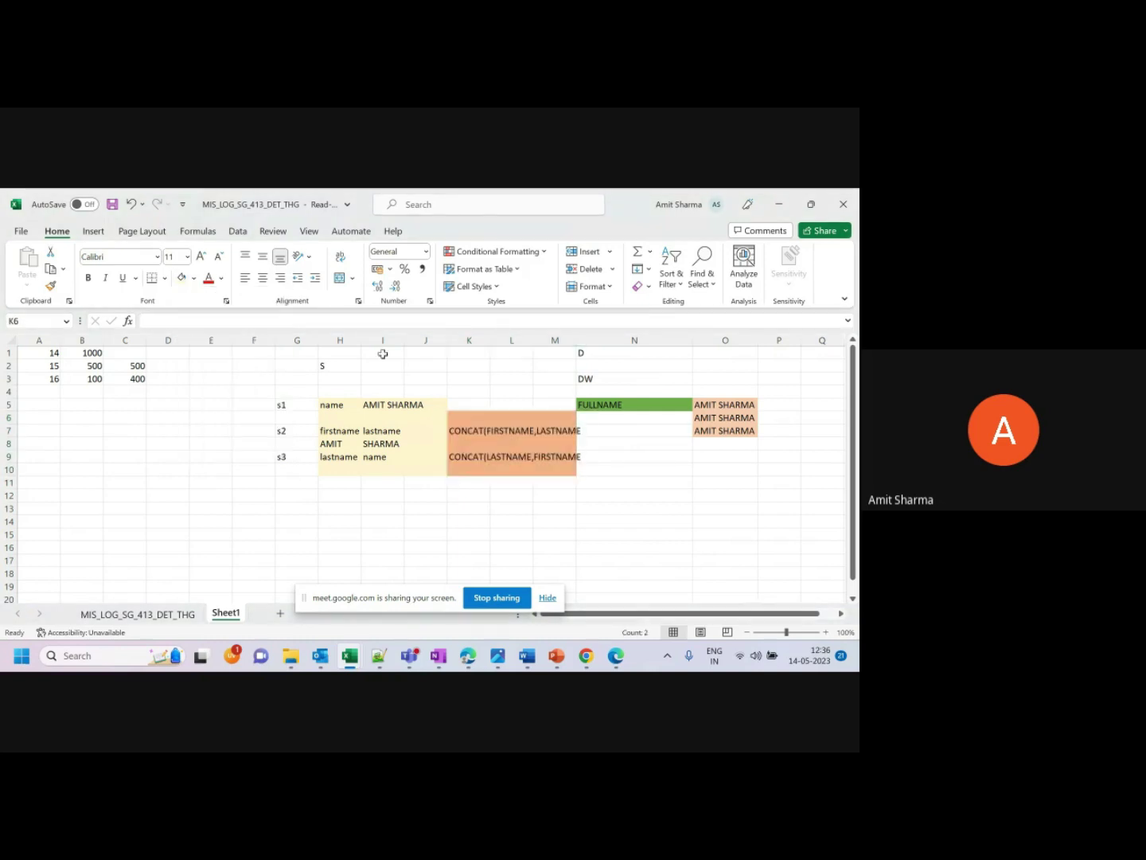
Label the stages in row 2 with EXTRACT in I2, TRANSFORM in L2 and LOAADED in O2.
left_click(500, 365)
type("tRSND")
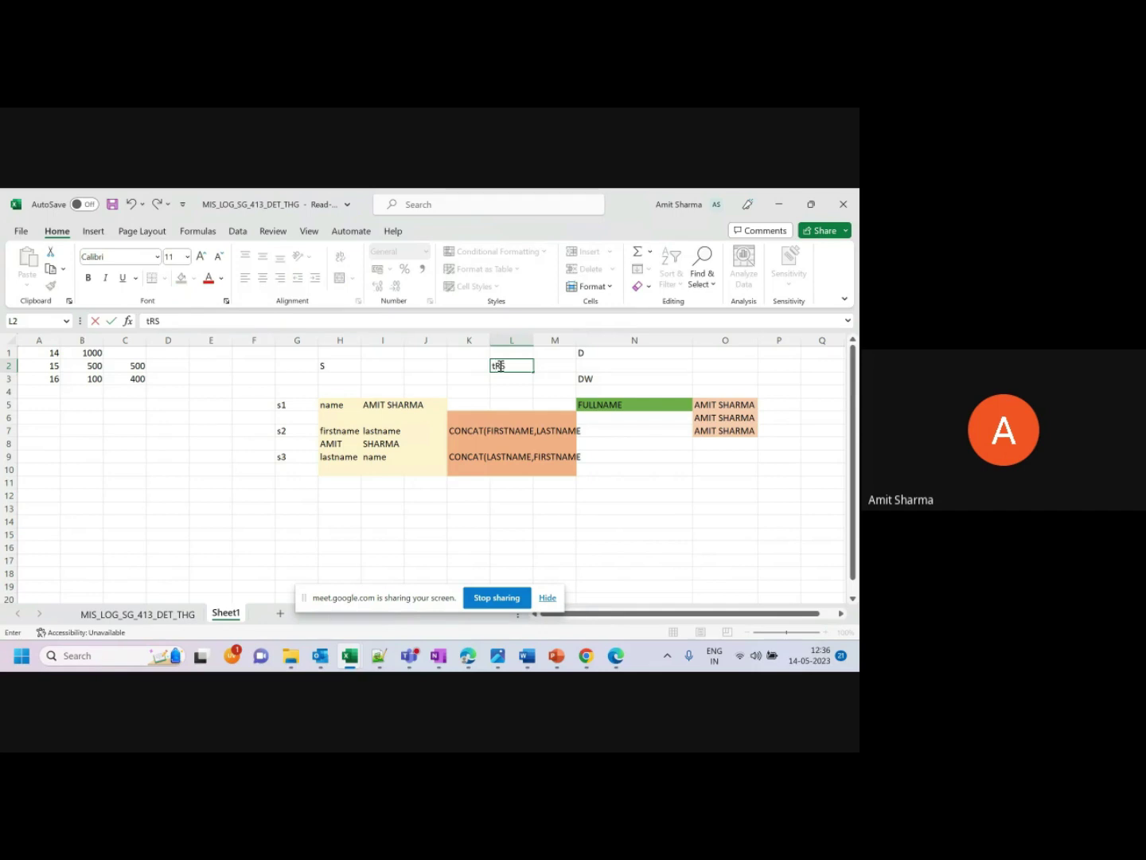
left_click(374, 368)
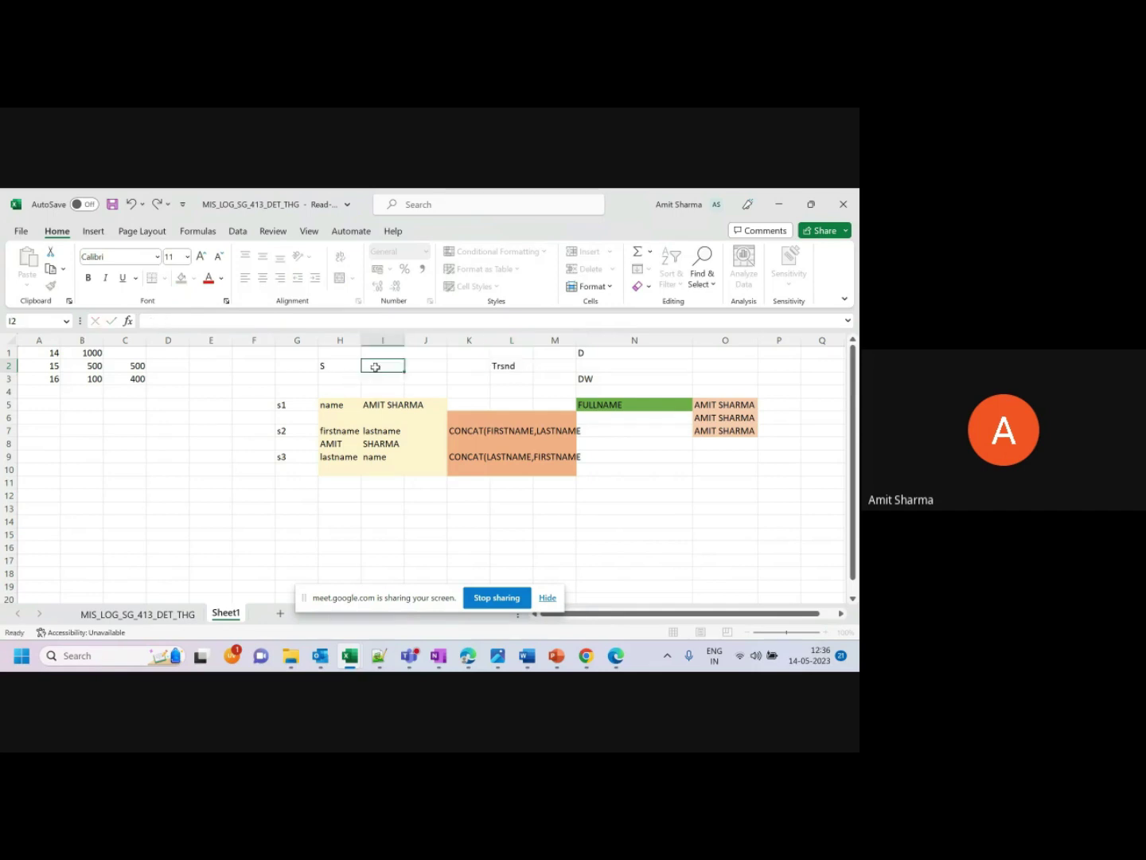
type("EXTRACT")
left_click(503, 364)
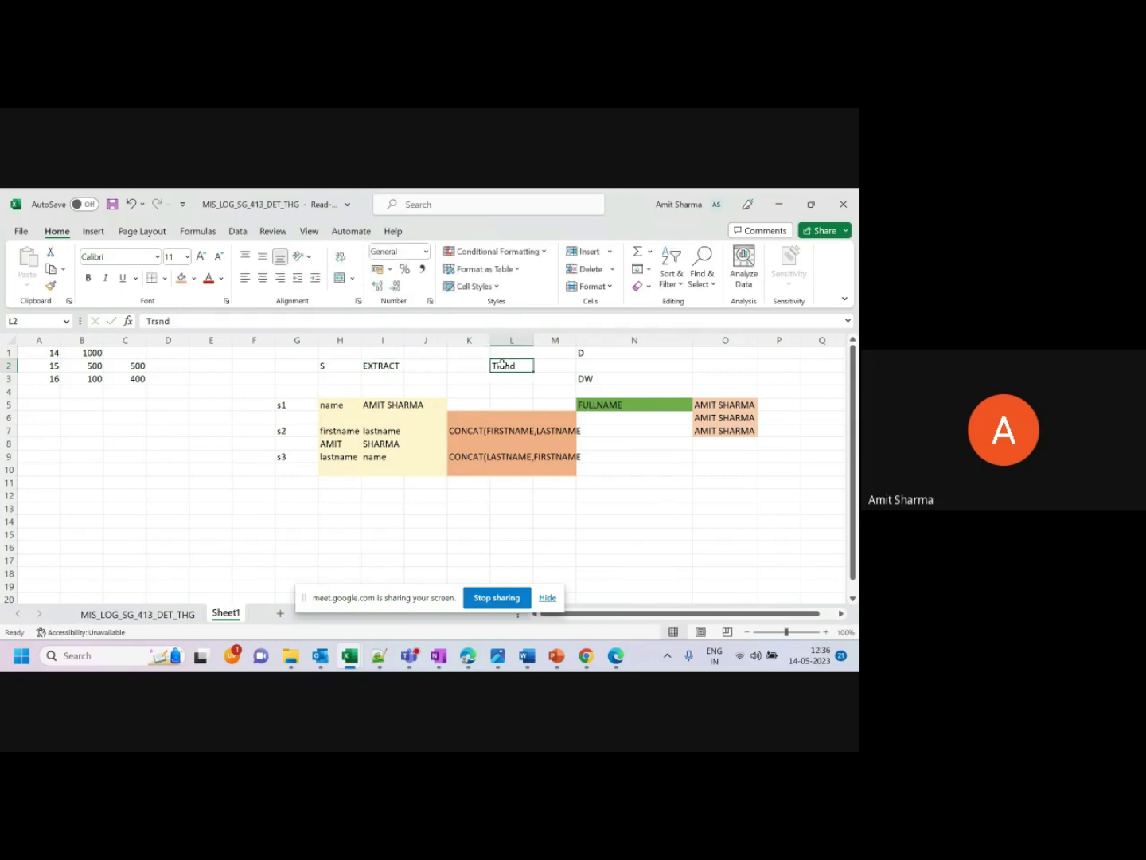
type("TRANSFORM")
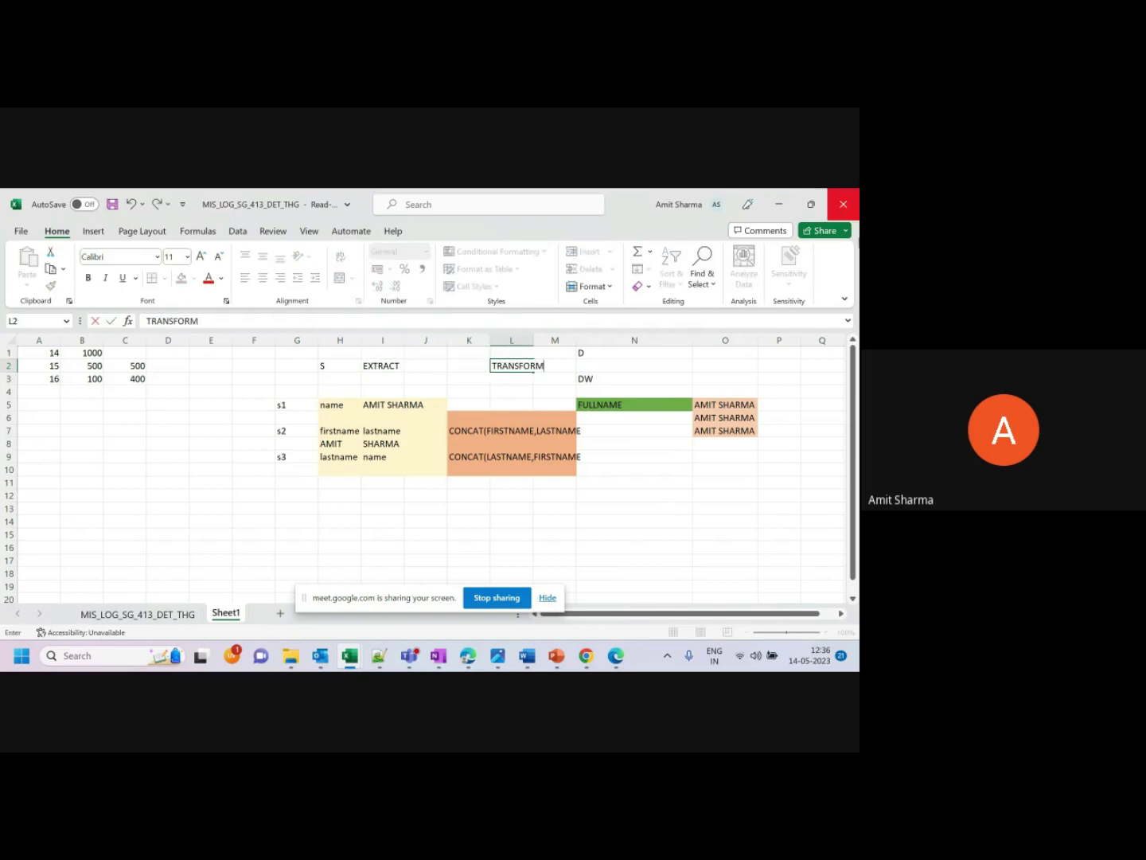
left_click(716, 367)
type("LOAADE")
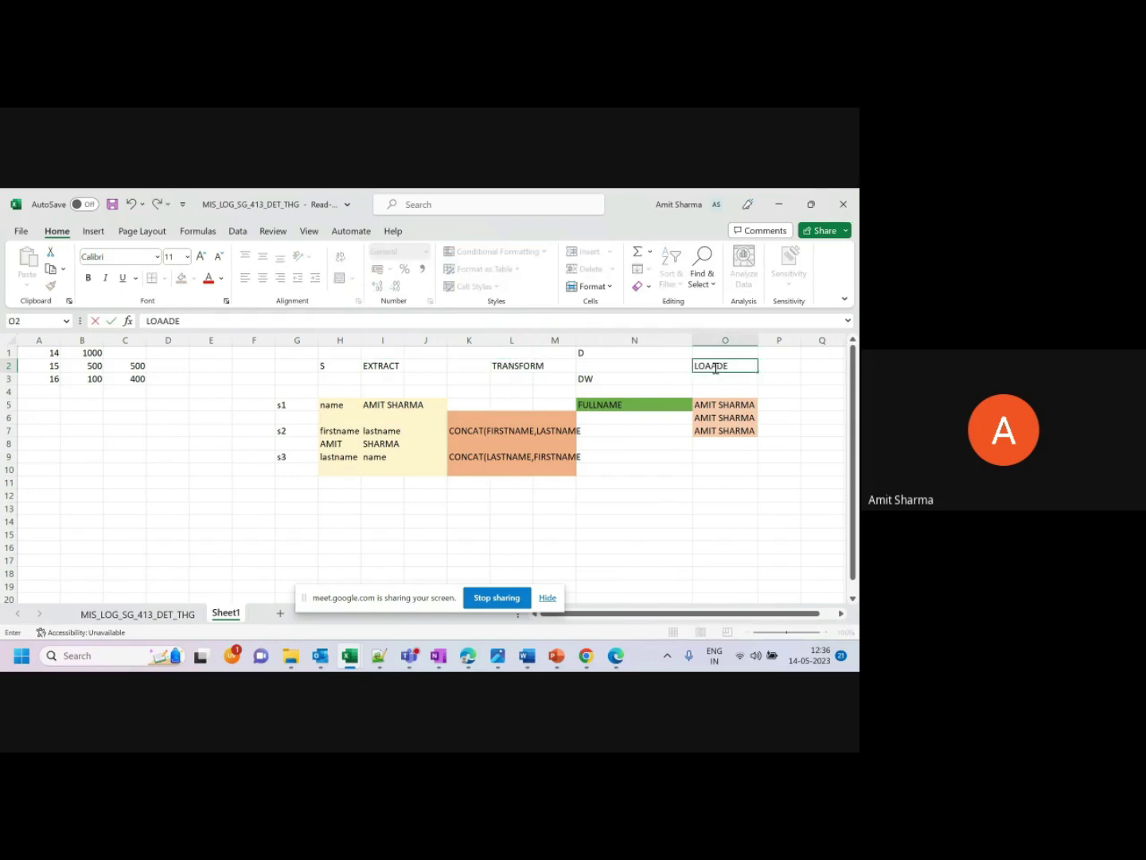
type("D")
left_click(594, 494)
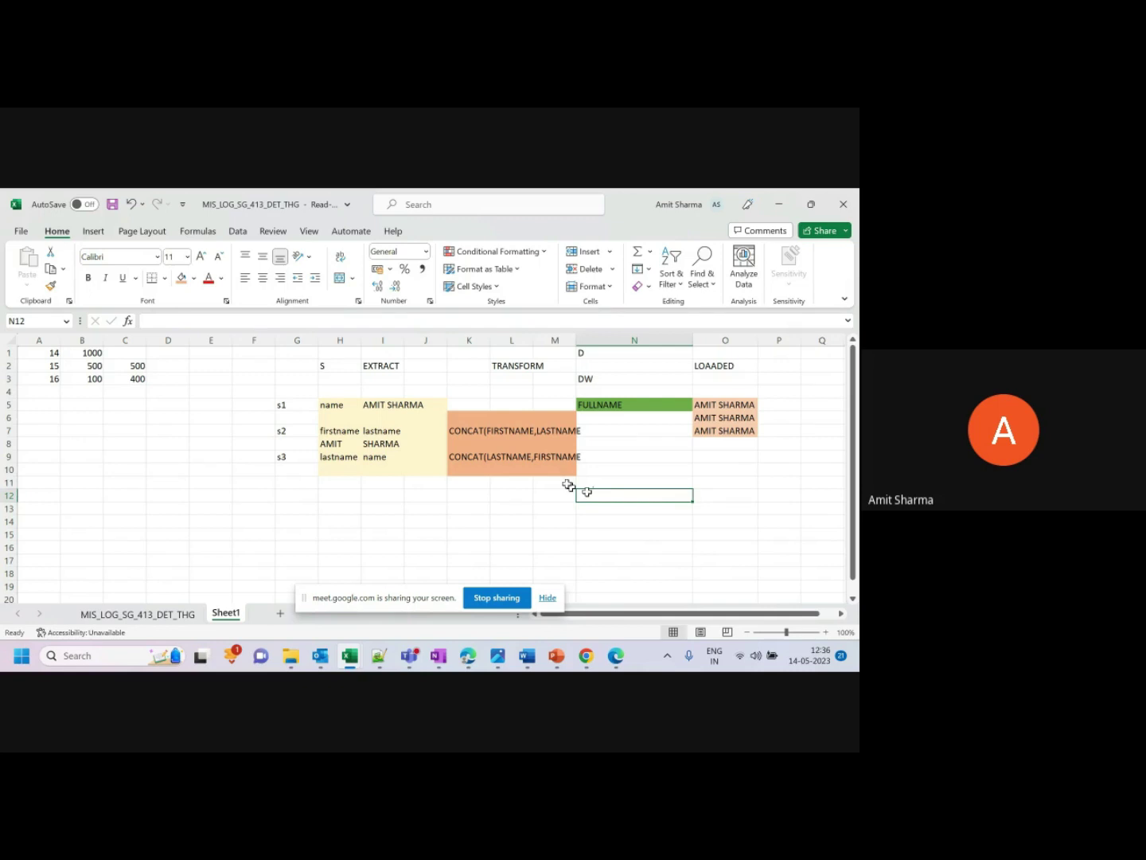
Enter ELT in L15, below the coloured blocks.
left_click(497, 535)
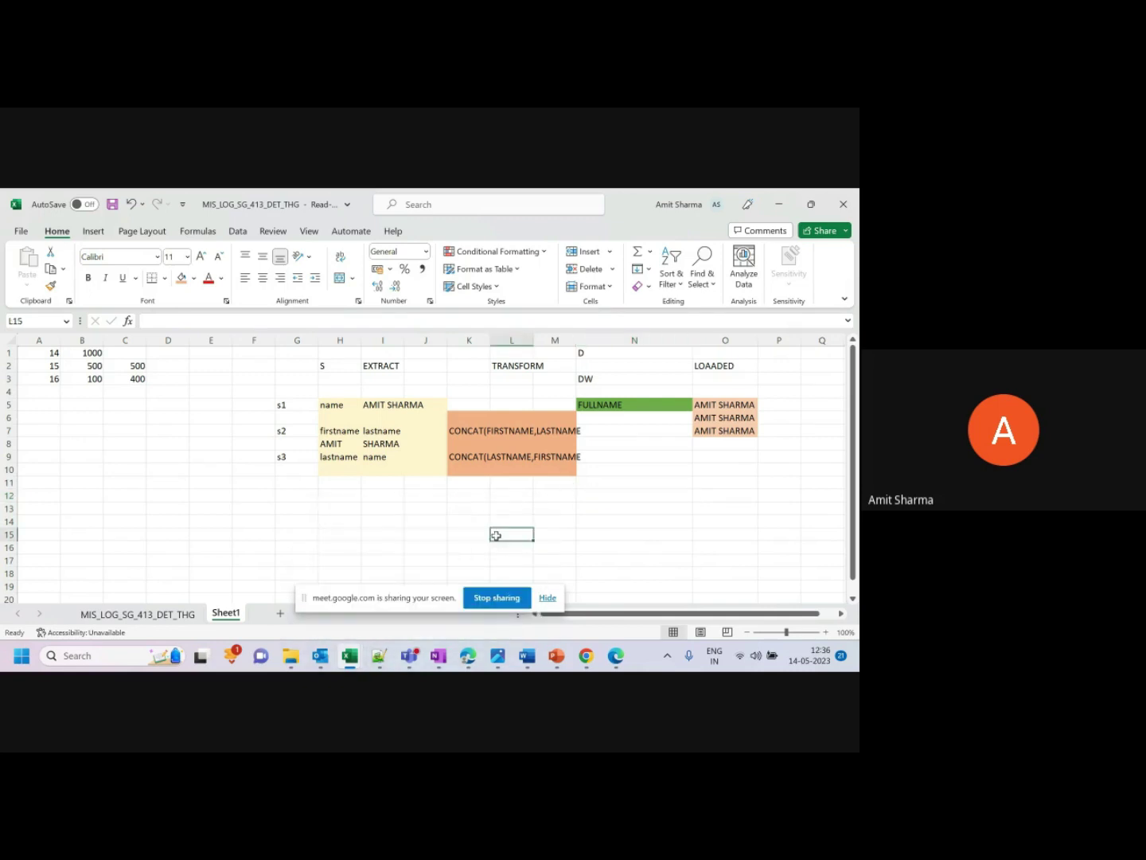
type("ELT")
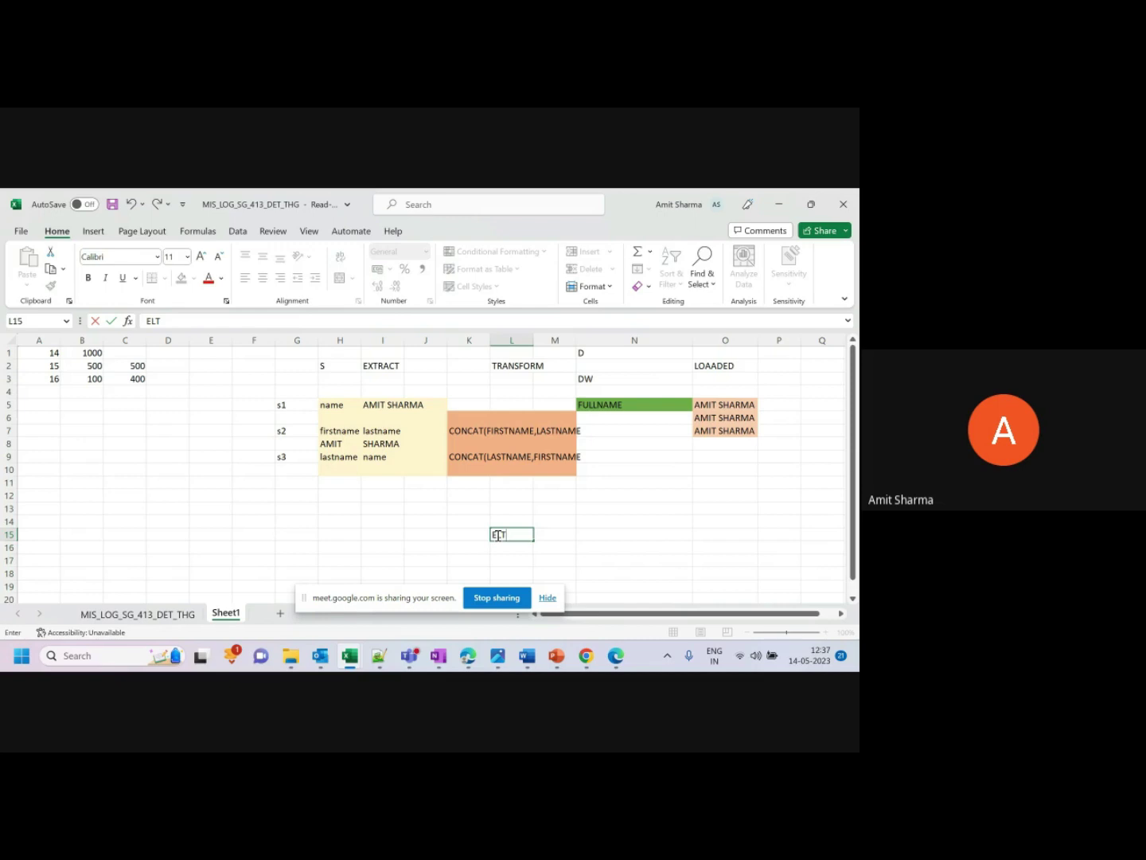
Switch to the Photos window showing the Capture.JPG data warehouse architecture diagram.
key("alt+Tab")
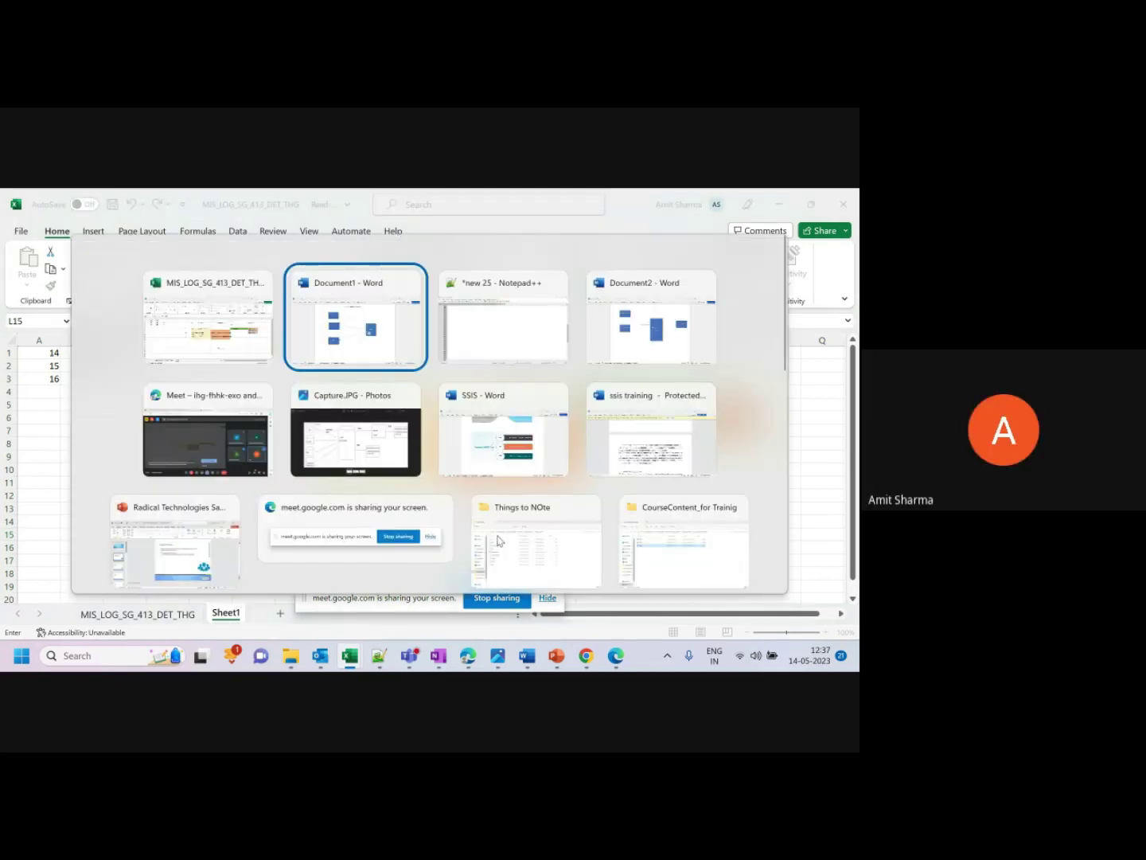
key("Tab")
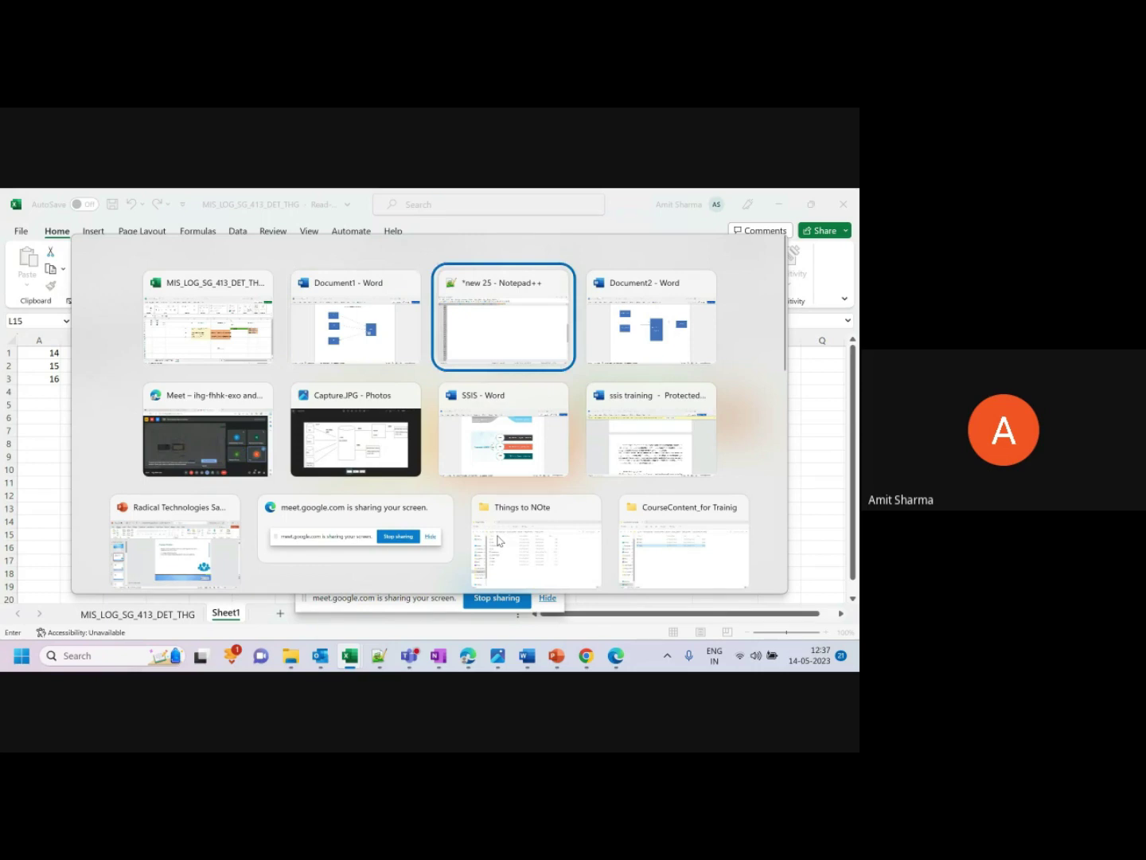
key("Tab")
key("Tab")
key("Tab")
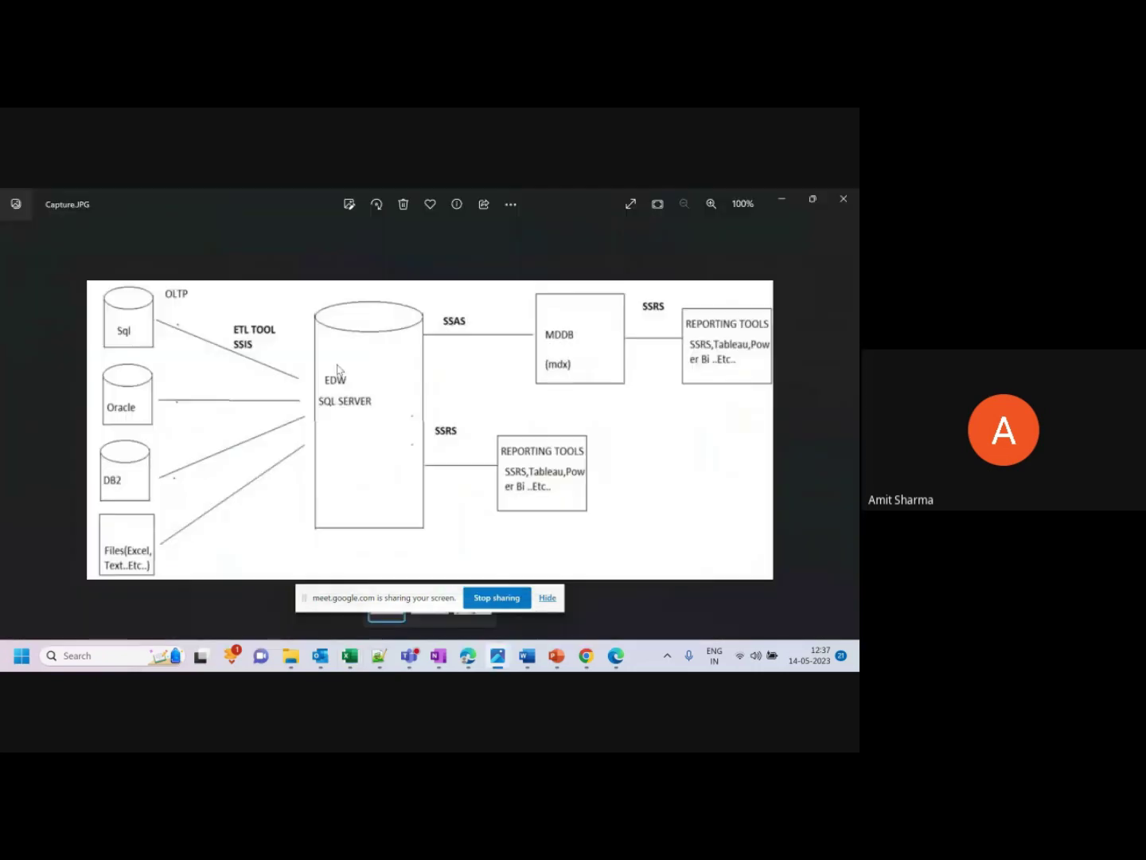